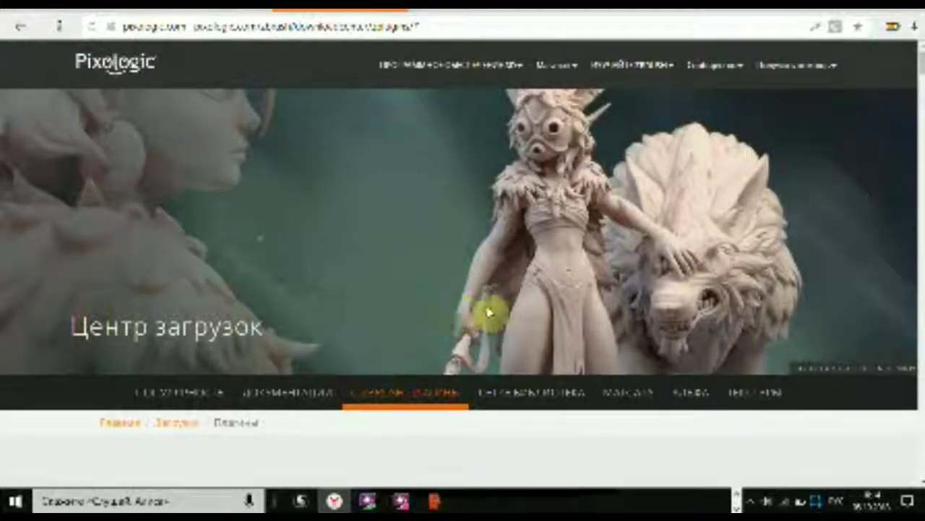
# Step: Scroll down the Pixologic ZBrush plugins download page
pyautogui.scroll(-5, 456, 316)
# Step: Find Intersection Masker in the plugin list and download it
pyautogui.scroll(-2, 456, 316)
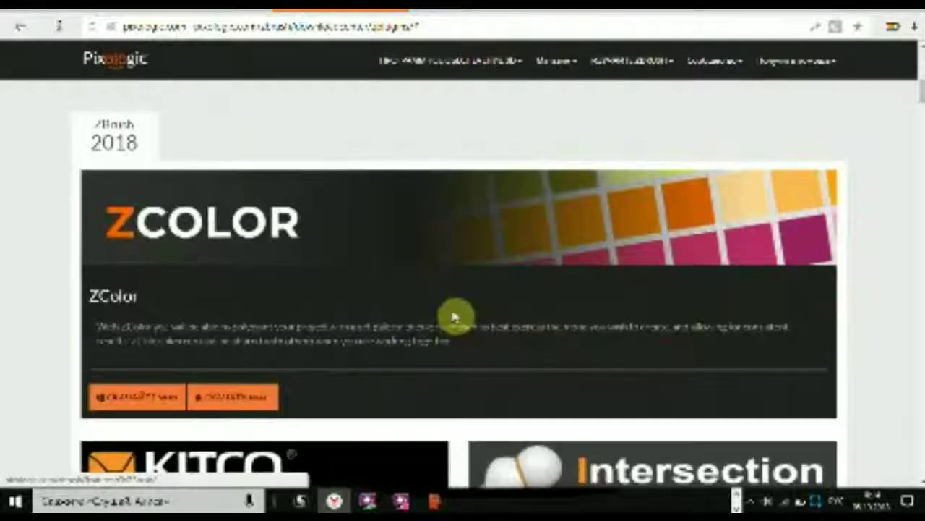
pyautogui.scroll(-1, 455, 316)
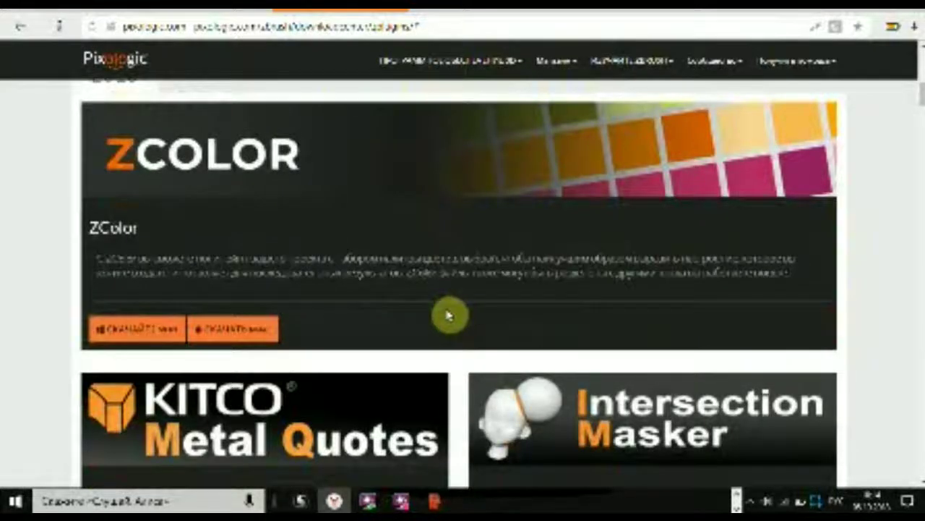
pyautogui.scroll(-3, 448, 314)
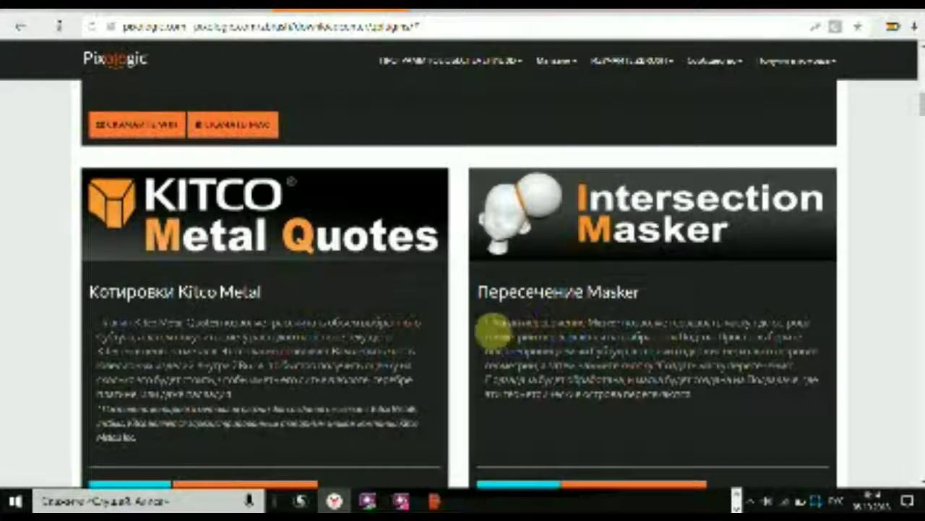
pyautogui.moveTo(600, 329)
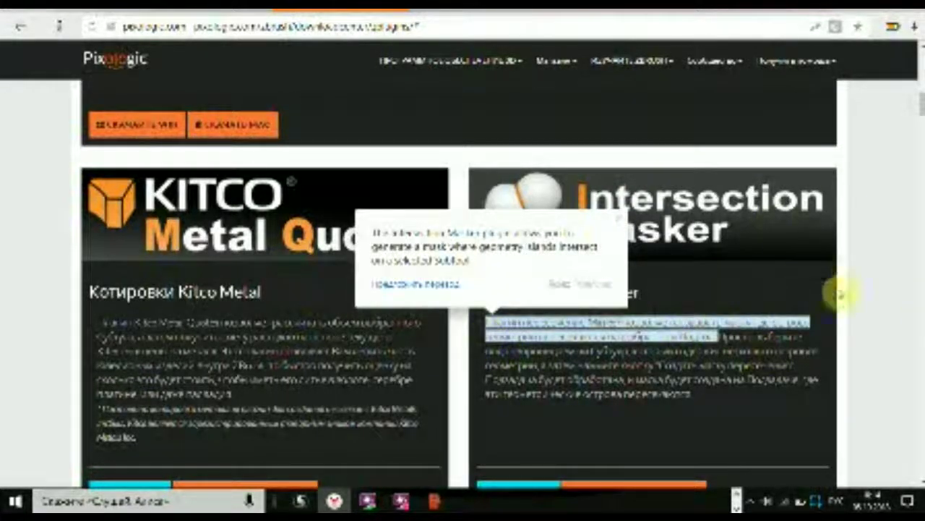
pyautogui.scroll(-1, 823, 309)
pyautogui.scroll(-2, 823, 309)
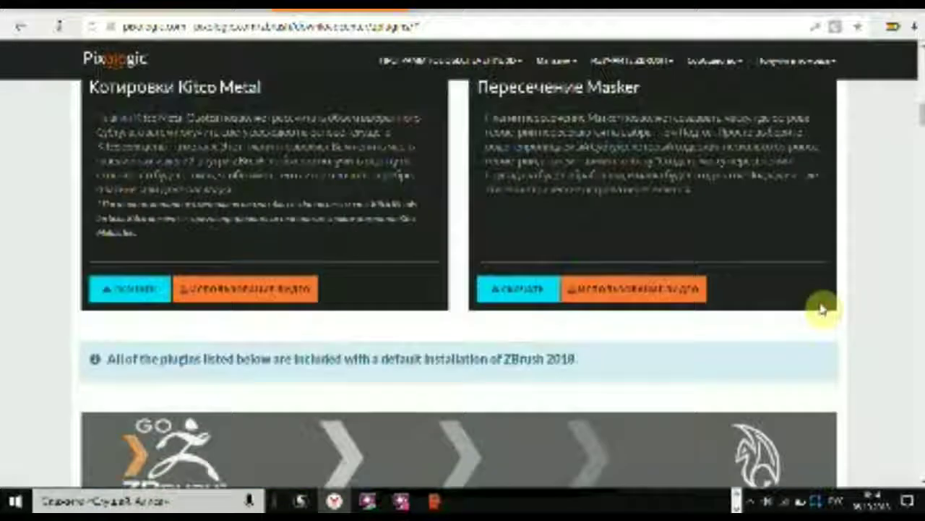
pyautogui.scroll(-4, 822, 309)
pyautogui.scroll(-2, 823, 309)
pyautogui.scroll(-2, 823, 309)
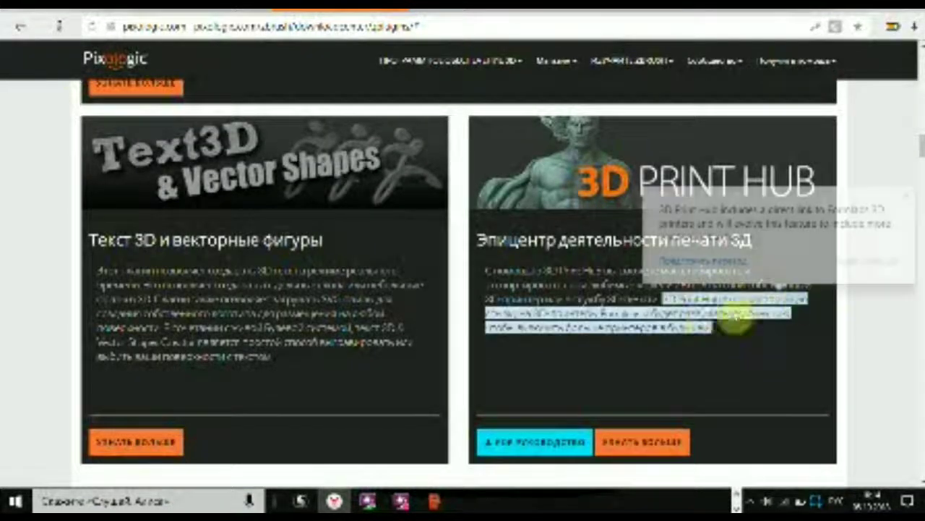
pyautogui.scroll(5, 666, 318)
pyautogui.scroll(4, 674, 267)
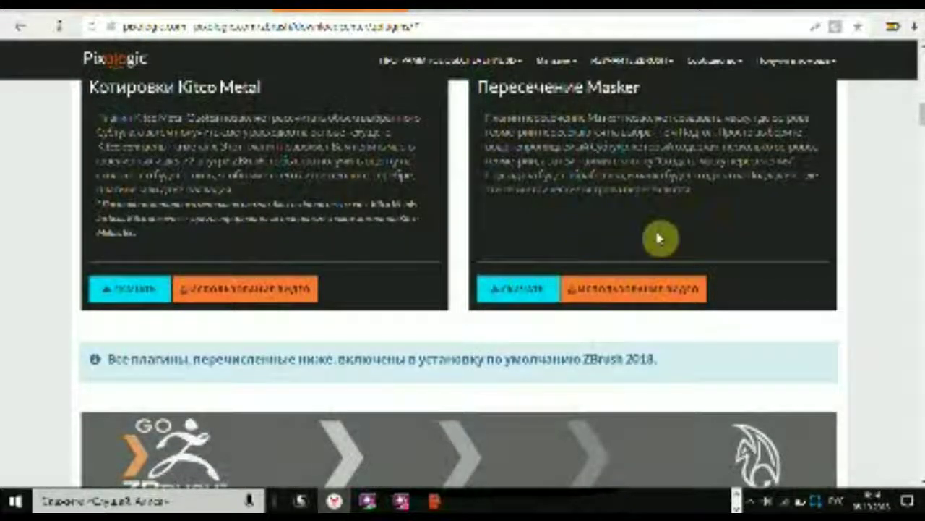
pyautogui.click(533, 291)
# Step: Open the 3D Print Hub guide from the plugin listings
pyautogui.scroll(-3, 861, 310)
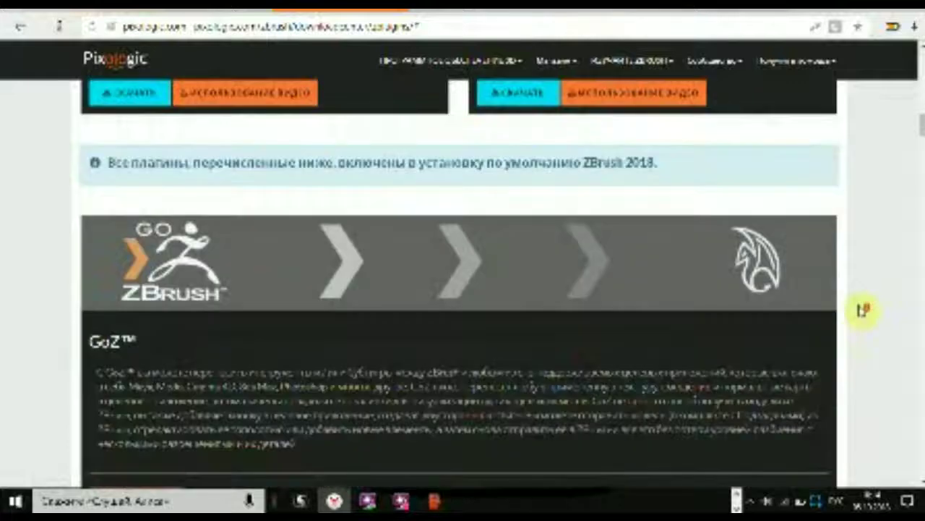
pyautogui.scroll(-6, 863, 311)
pyautogui.scroll(-3, 705, 333)
pyautogui.scroll(3, 702, 331)
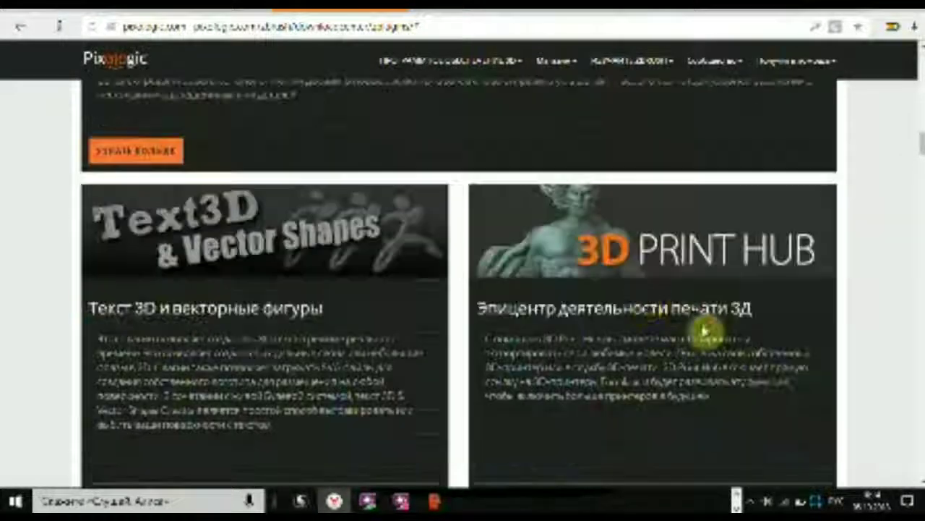
pyautogui.tripleClick(702, 307)
pyautogui.click(843, 327)
pyautogui.scroll(-5, 892, 331)
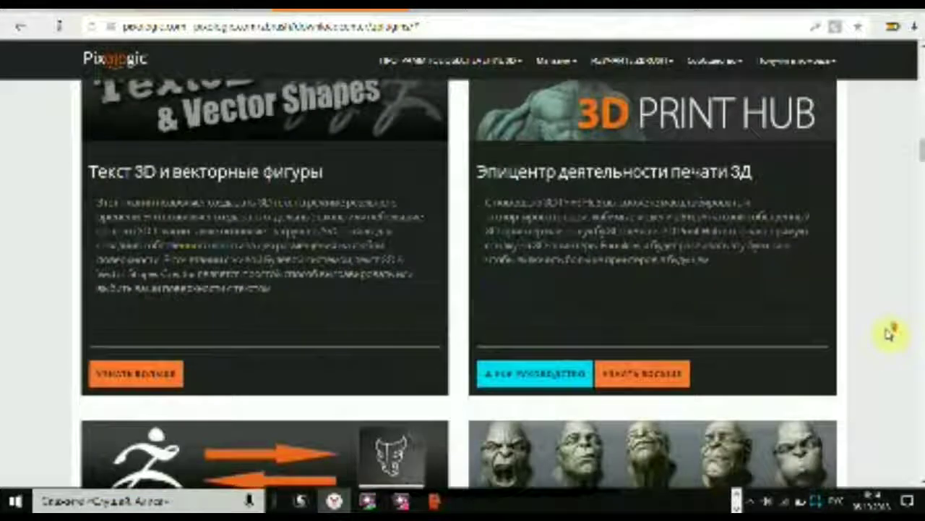
pyautogui.click(542, 308)
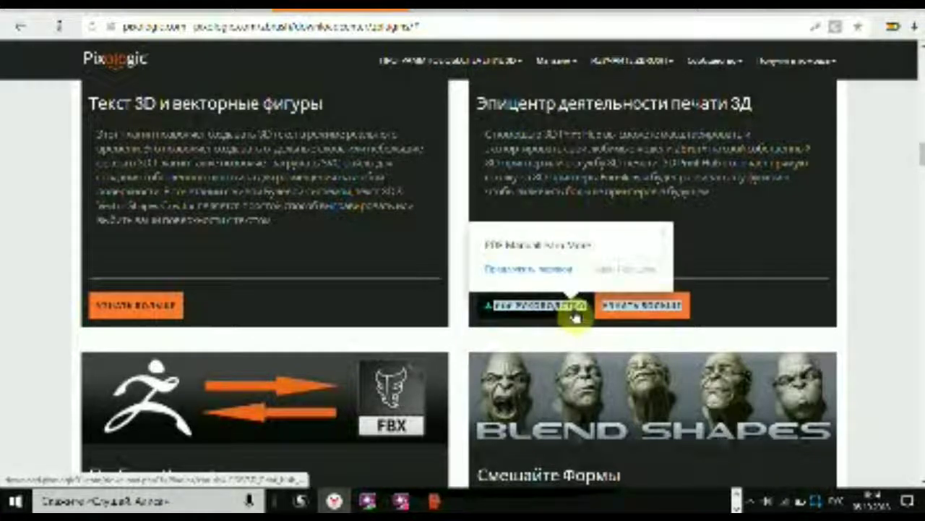
# Step: View the Ring Master screenshot, then switch to the ZBrush window
pyautogui.scroll(-4, 847, 321)
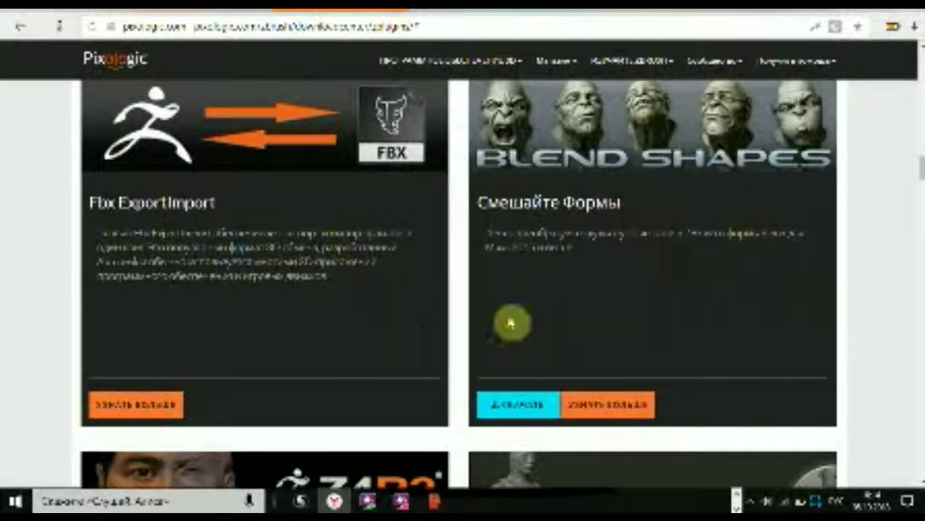
pyautogui.scroll(-4, 434, 318)
pyautogui.scroll(-3, 549, 311)
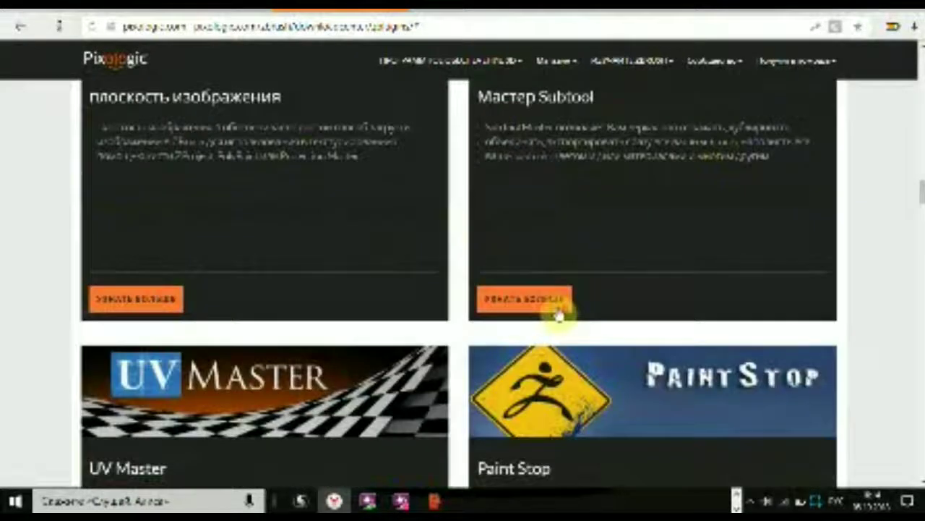
pyautogui.scroll(-3, 880, 278)
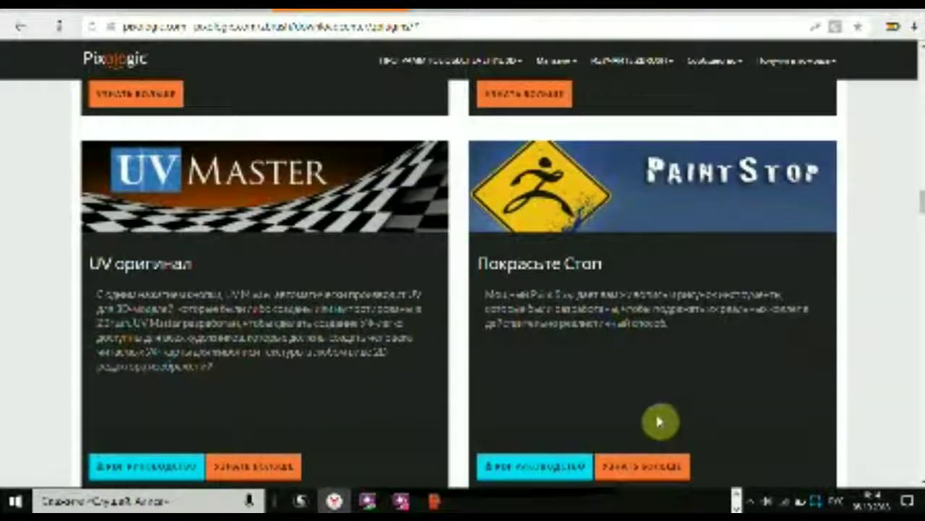
pyautogui.click(437, 500)
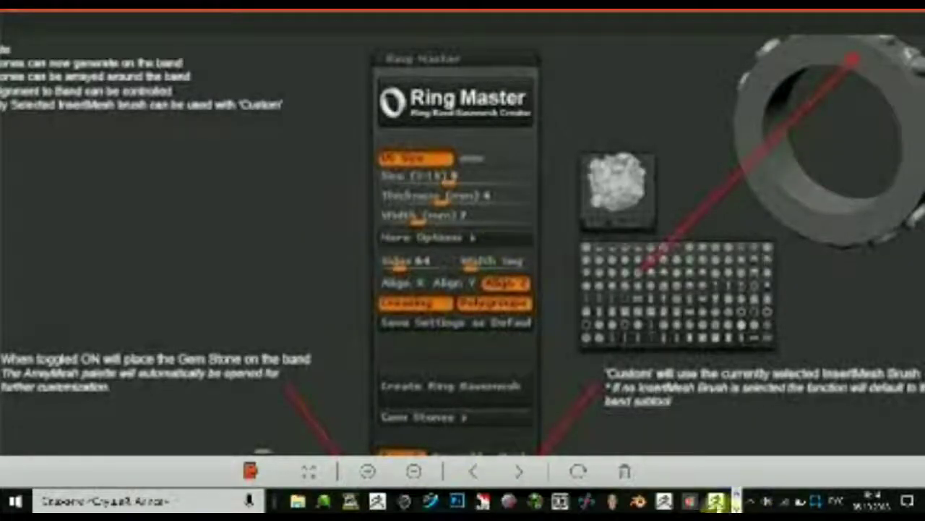
pyautogui.click(716, 500)
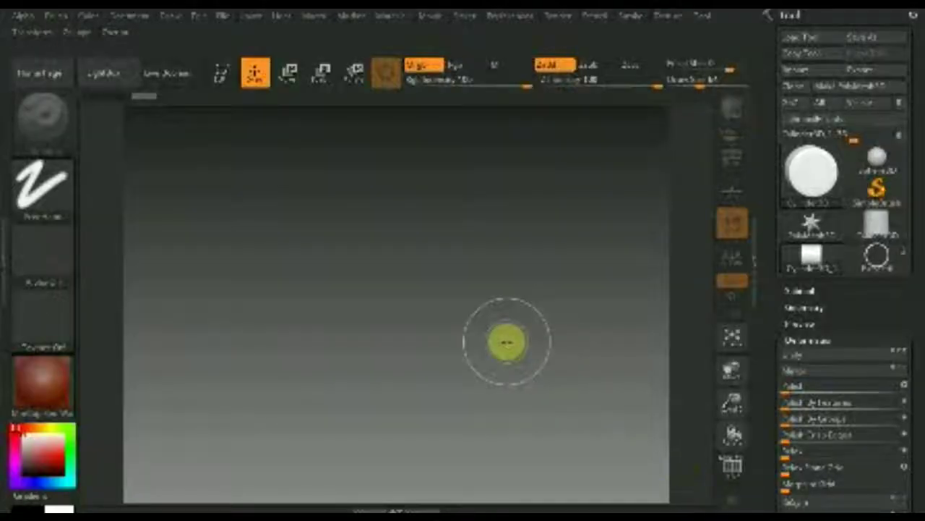
# Step: Draw a Cylinder3D primitive on the canvas, turn on Edit mode, and snap to front view
pyautogui.click(823, 177)
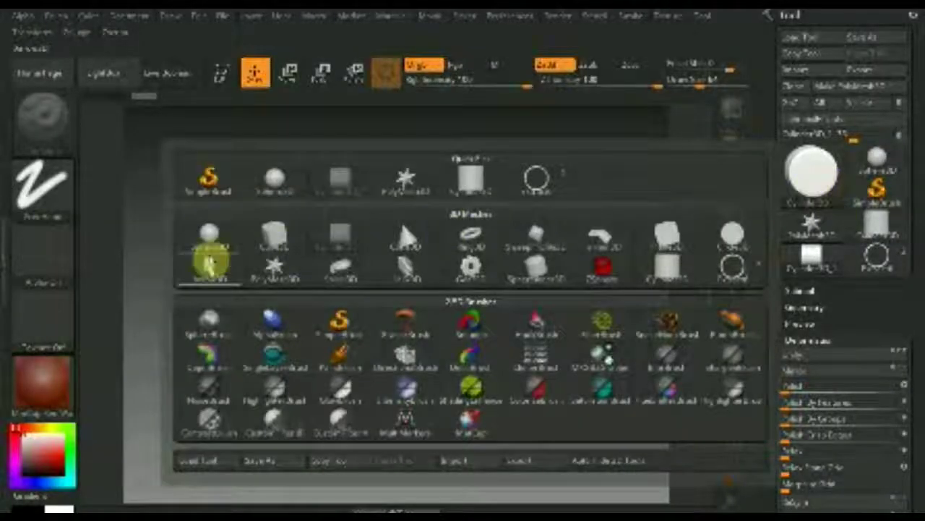
pyautogui.click(335, 243)
pyautogui.moveTo(394, 293); pyautogui.dragTo(393, 389)
pyautogui.click(222, 73)
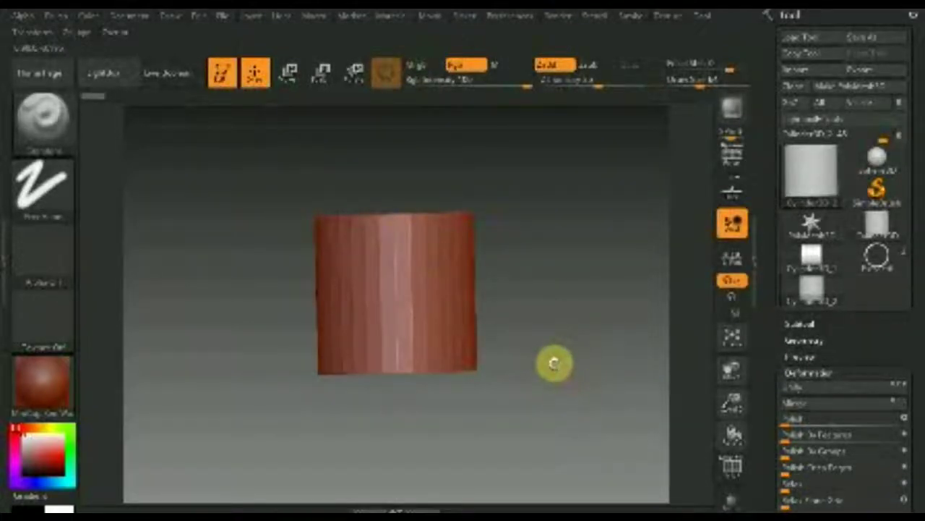
pyautogui.keyDown('shift'); pyautogui.moveTo(554, 364); pyautogui.dragTo(552, 380); pyautogui.keyUp('shift')
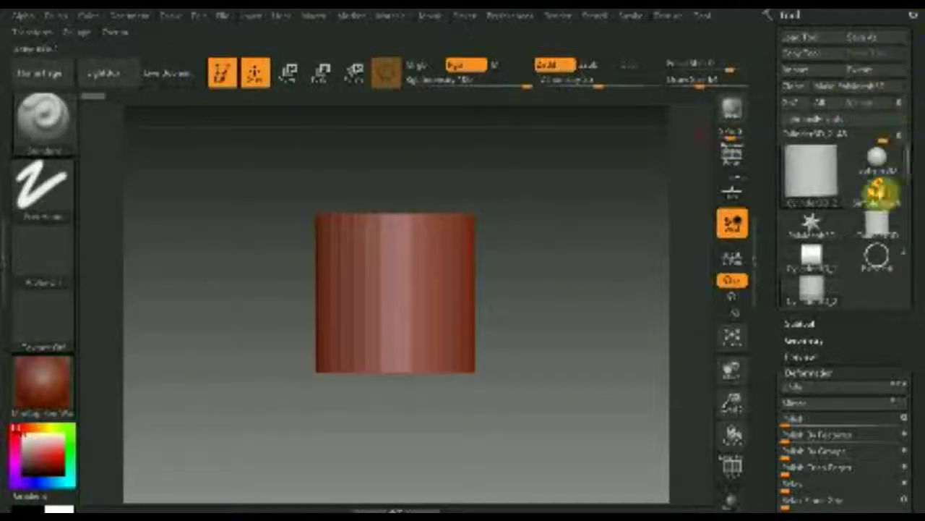
pyautogui.moveTo(919, 389); pyautogui.dragTo(914, 220)
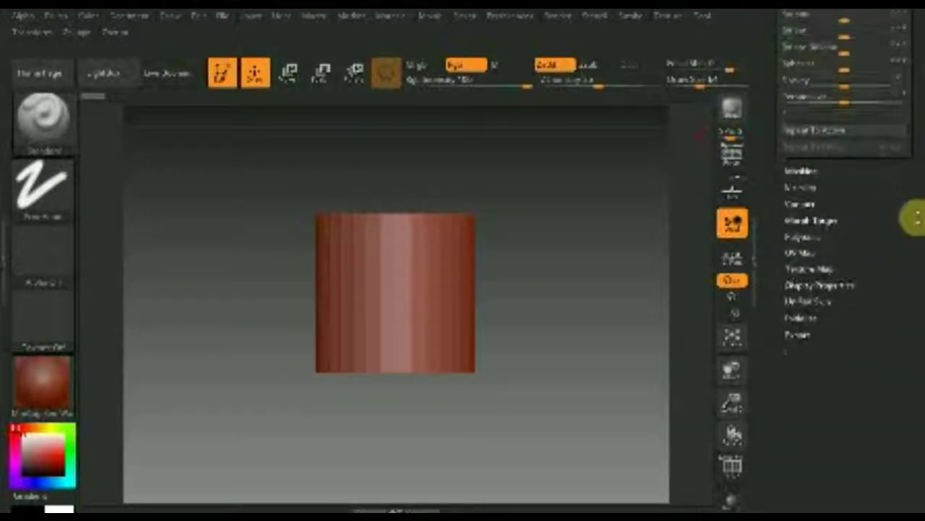
# Step: In Initialize, align the cylinder to X and change its HDivide and VDivide counts
pyautogui.click(802, 312)
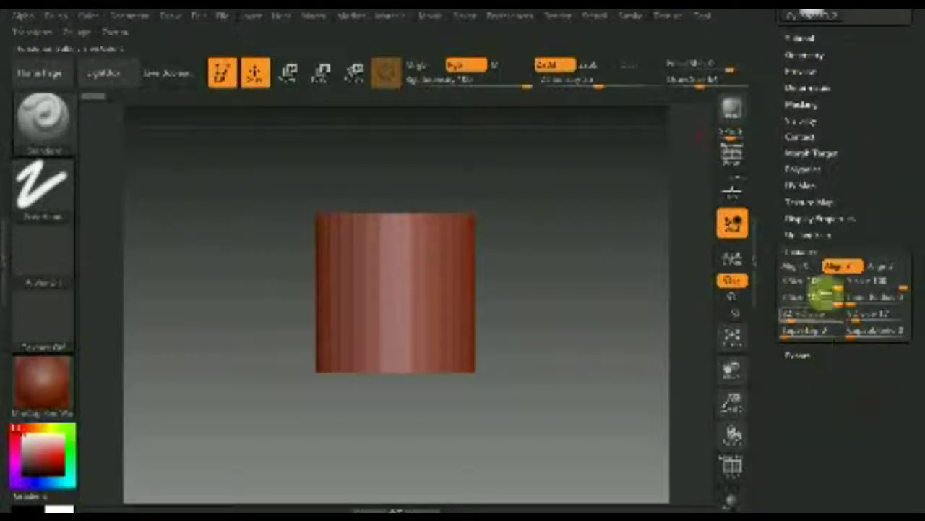
pyautogui.click(732, 191)
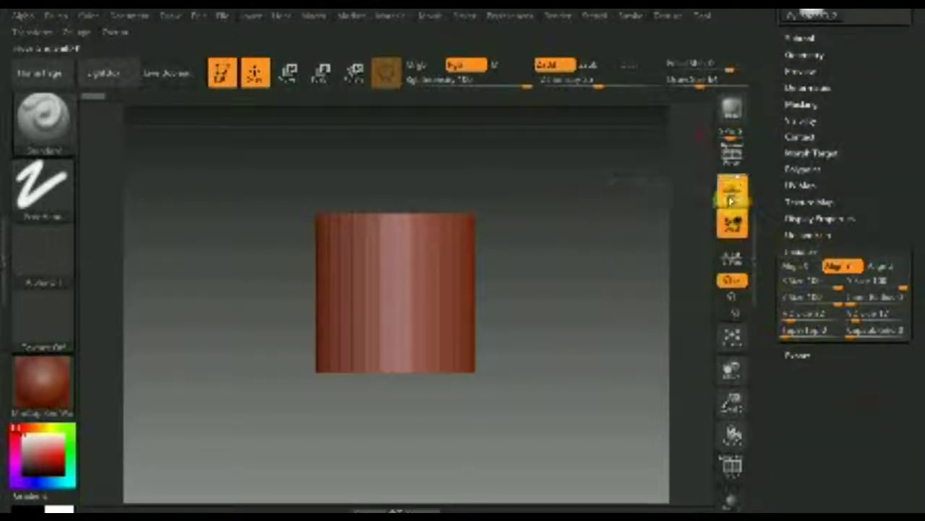
pyautogui.moveTo(564, 313); pyautogui.dragTo(561, 340)
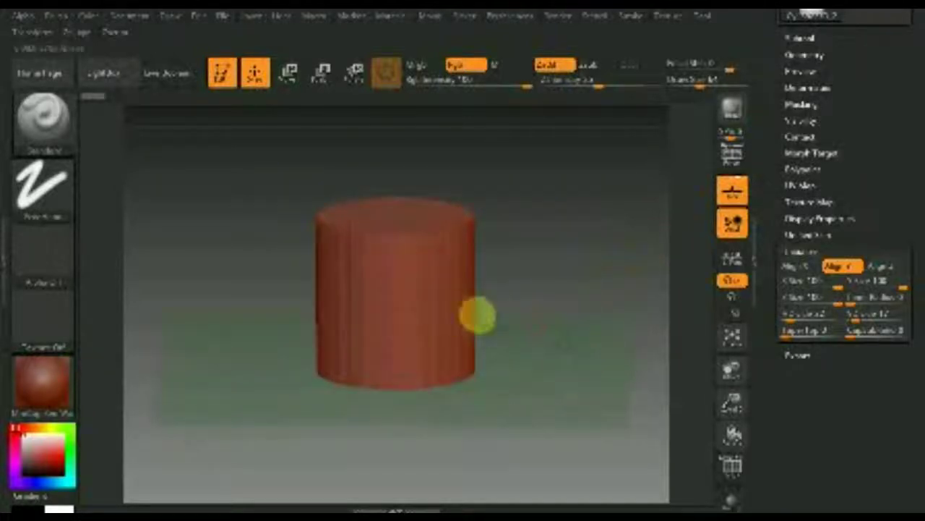
pyautogui.click(799, 268)
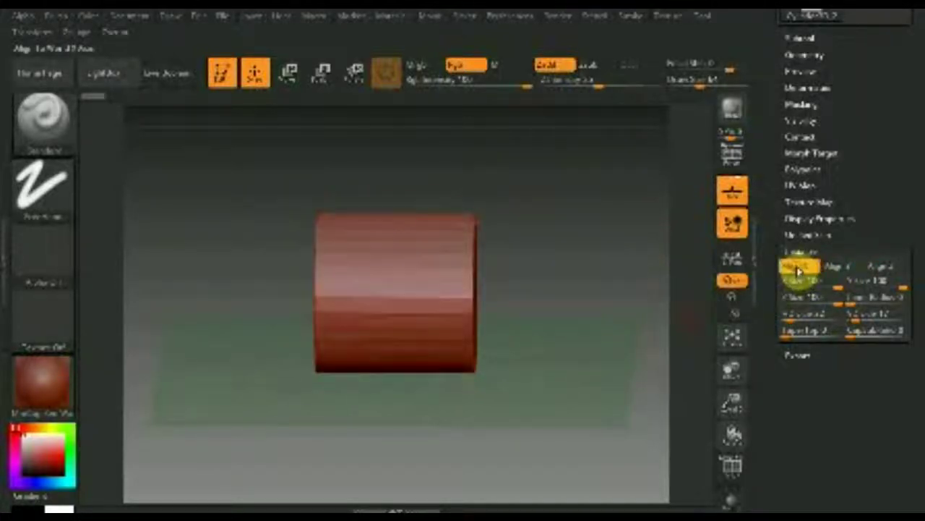
pyautogui.moveTo(570, 324); pyautogui.dragTo(570, 306)
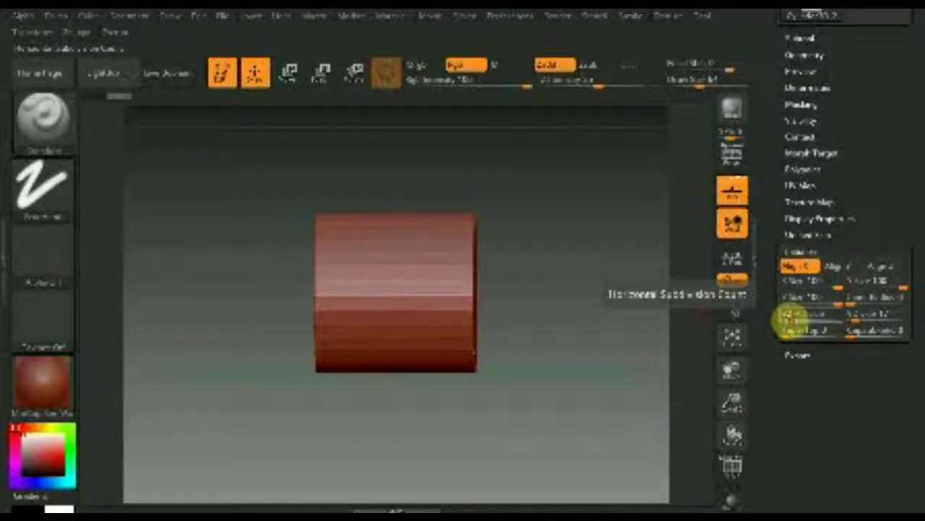
pyautogui.moveTo(790, 318); pyautogui.dragTo(793, 319)
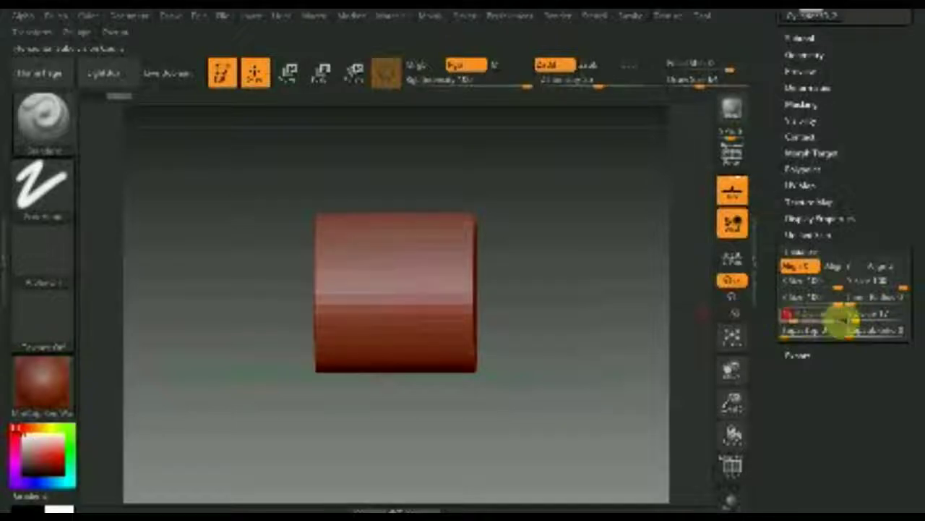
pyautogui.click(859, 318)
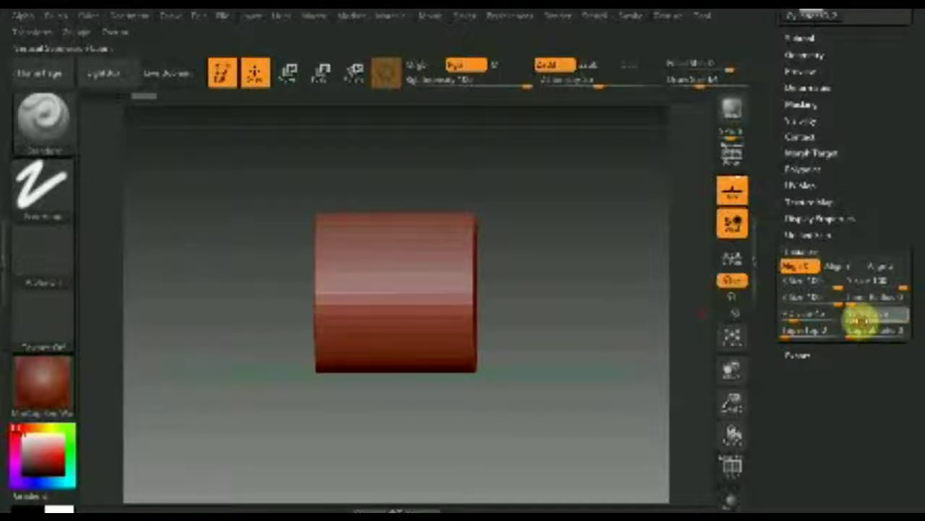
pyautogui.moveTo(903, 195); pyautogui.dragTo(903, 324)
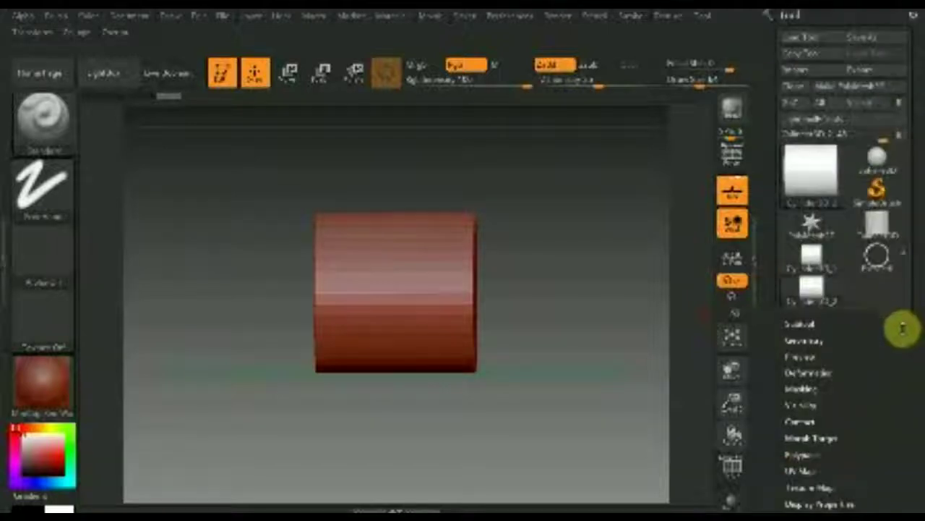
# Step: Make the cylinder a PolyMesh3D and mask a vertical band across its middle
pyautogui.click(854, 88)
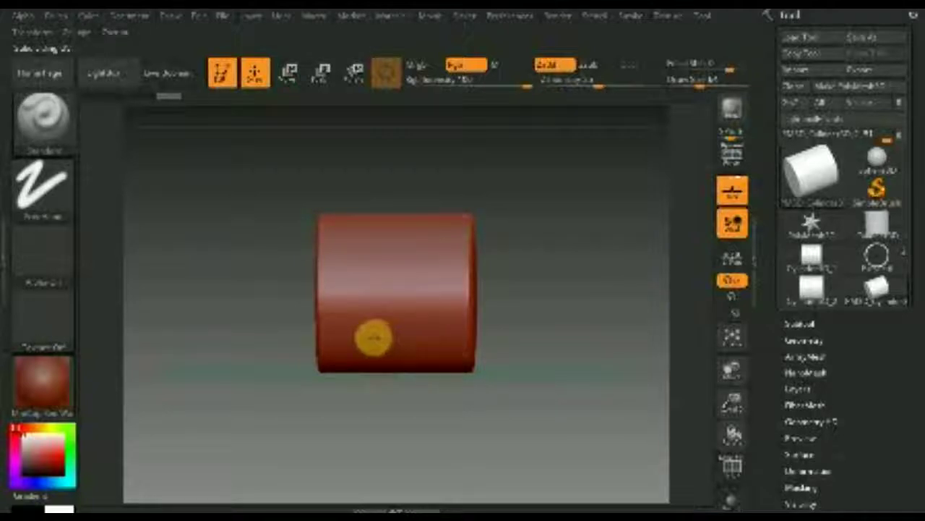
pyautogui.keyDown('ctrl'); pyautogui.keyDown('shift'); pyautogui.moveTo(366, 170); pyautogui.dragTo(451, 421); pyautogui.keyUp('shift'); pyautogui.keyUp('ctrl')
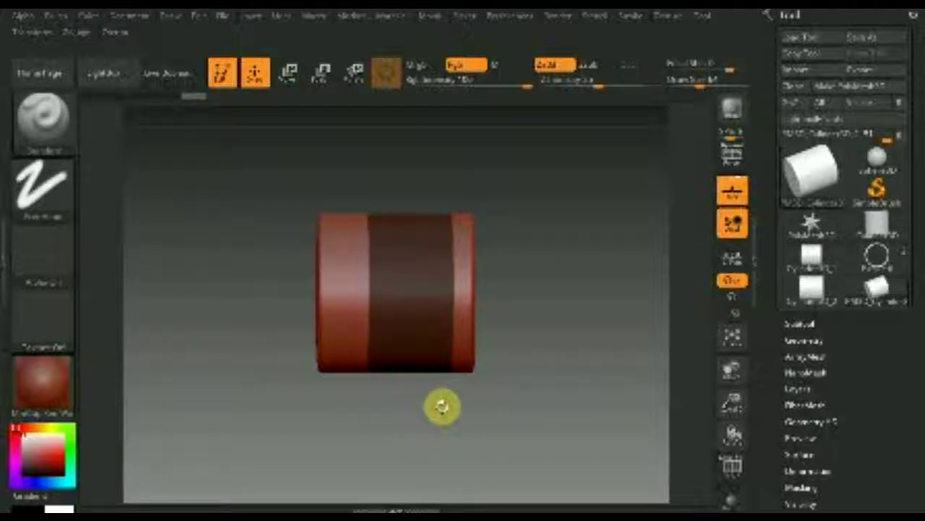
pyautogui.keyDown('ctrl'); pyautogui.moveTo(444, 407); pyautogui.dragTo(402, 243); pyautogui.keyUp('ctrl')
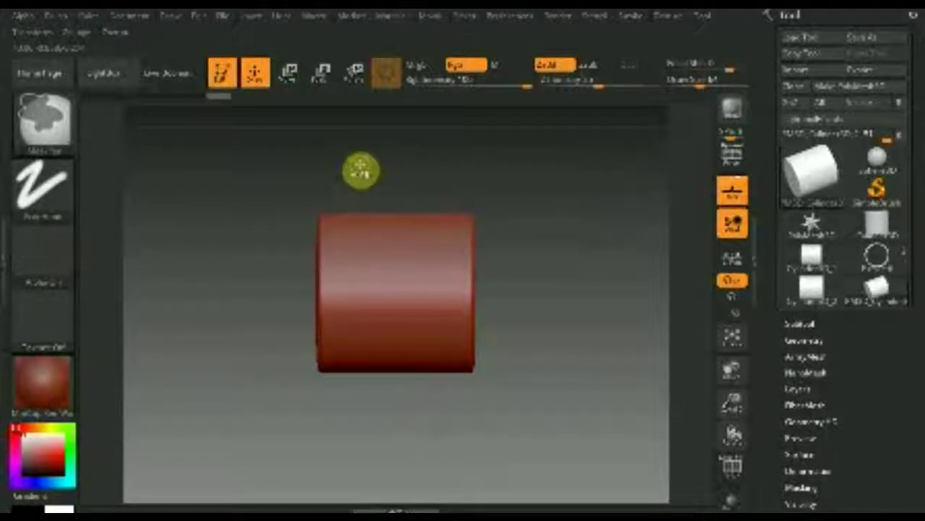
pyautogui.keyDown('ctrl'); pyautogui.moveTo(361, 168); pyautogui.dragTo(441, 406); pyautogui.keyUp('ctrl')
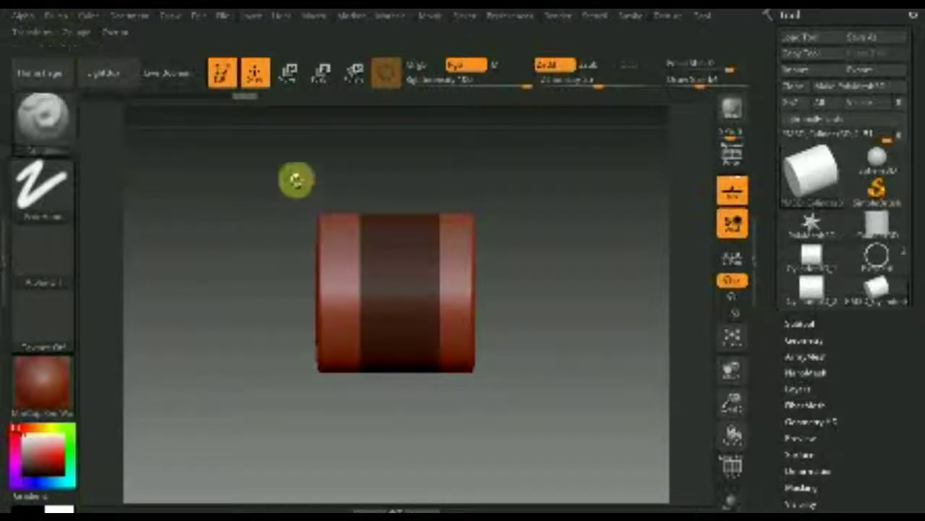
# Step: With the Curve mask stroke, mask diagonal wedges down both sides of the cylinder
pyautogui.press('ctrl')
pyautogui.click(57, 186)
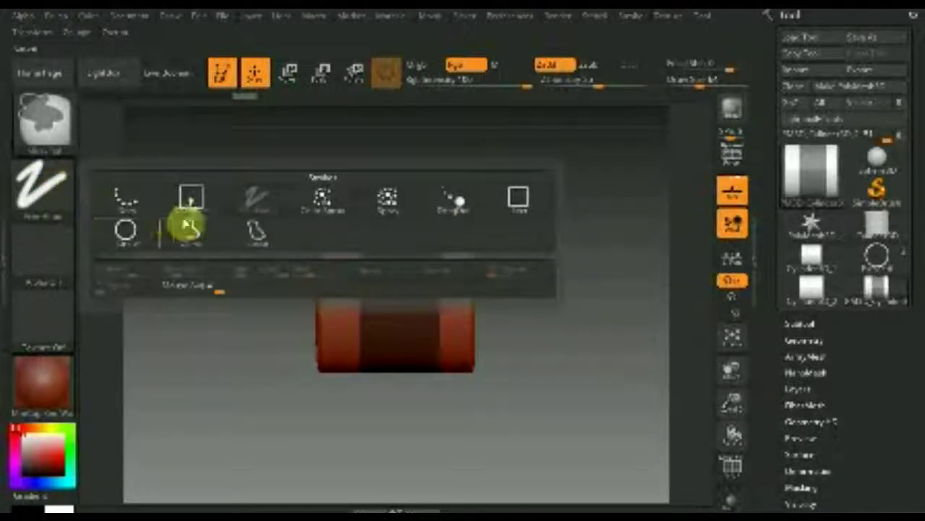
pyautogui.click(194, 235)
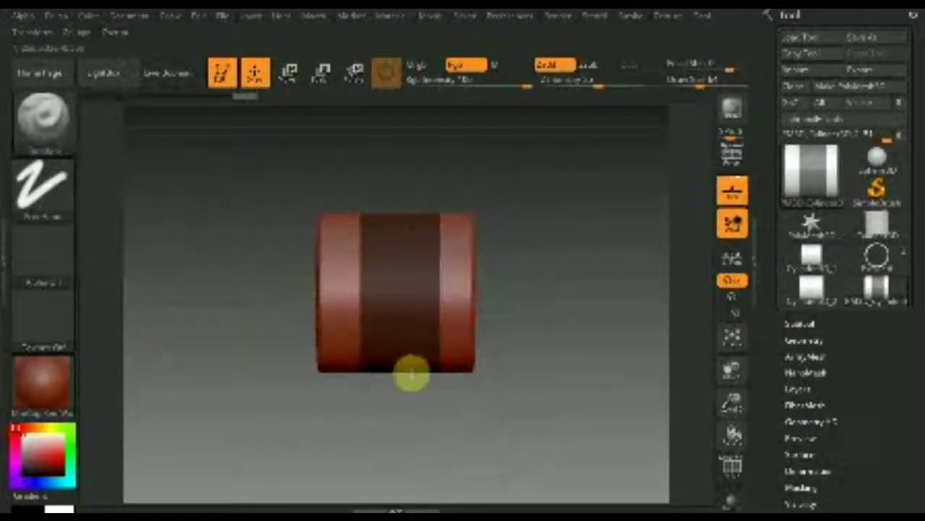
pyautogui.moveTo(337, 248)
pyautogui.keyDown('ctrl'); pyautogui.mouseDown()
pyautogui.moveTo(355, 289)
pyautogui.moveTo(355, 360)
pyautogui.mouseUp(); pyautogui.keyUp('ctrl')
pyautogui.moveTo(354, 401)
pyautogui.keyDown('ctrl'); pyautogui.mouseDown()
pyautogui.moveTo(336, 207)
pyautogui.moveTo(311, 156)
pyautogui.mouseUp(); pyautogui.keyUp('ctrl')
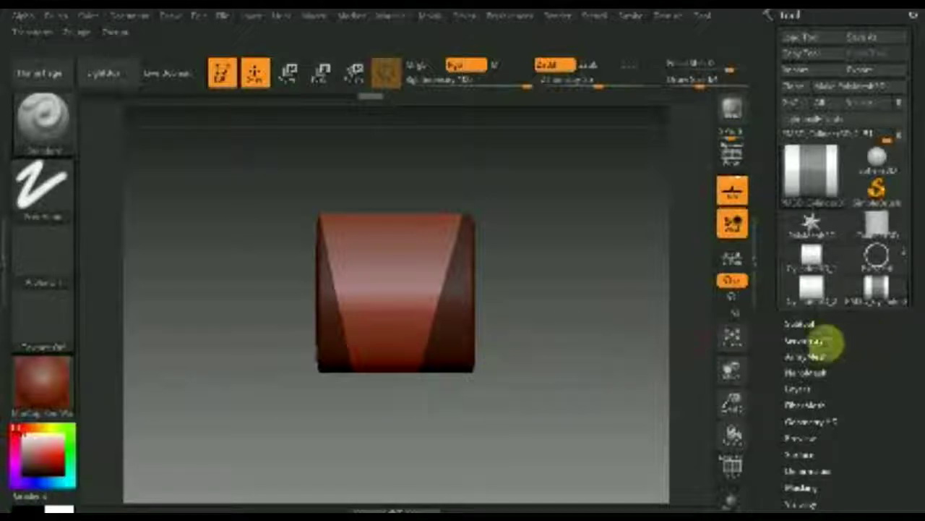
# Step: Use Del Lower on the cylinder's subdivision levels, then apply Mirror And Weld
pyautogui.click(808, 340)
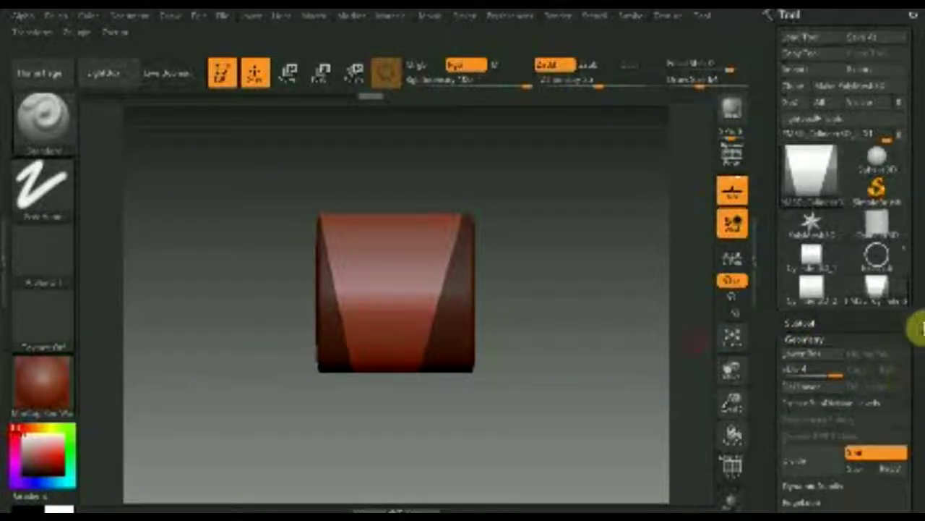
pyautogui.moveTo(915, 325); pyautogui.dragTo(916, 256)
pyautogui.click(817, 239)
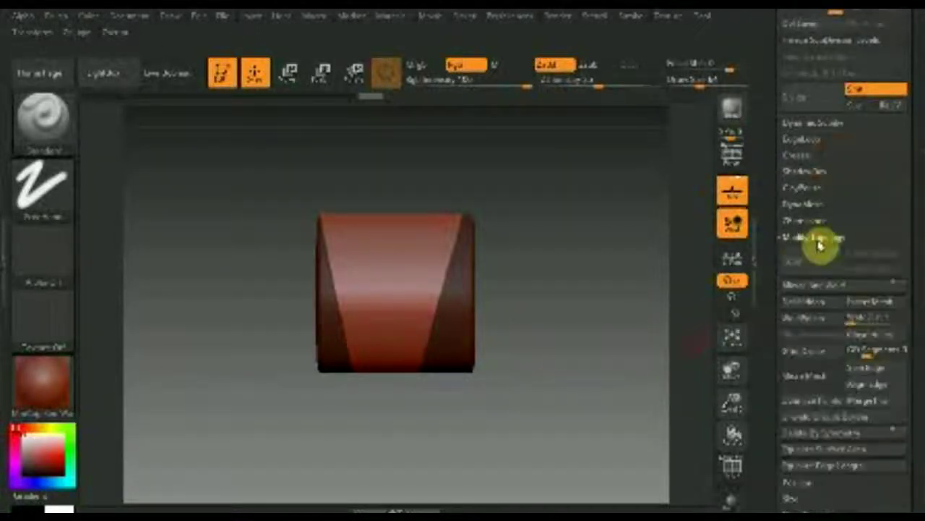
pyautogui.click(830, 286)
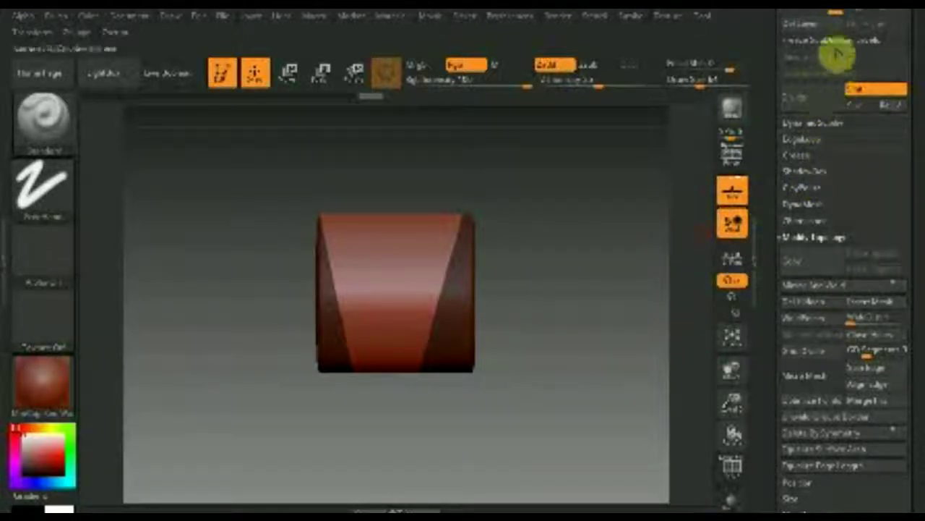
pyautogui.click(816, 31)
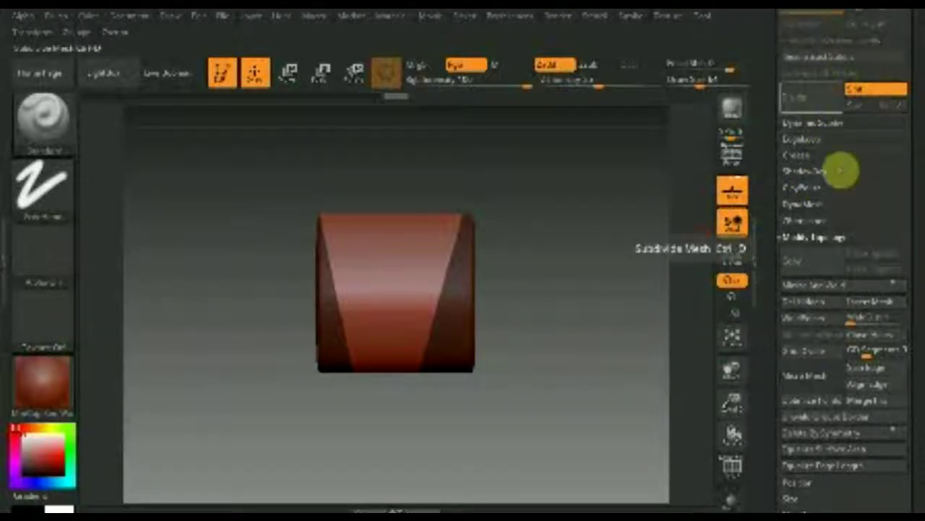
pyautogui.click(817, 286)
pyautogui.moveTo(595, 379)
pyautogui.mouseDown()
pyautogui.moveTo(591, 432)
pyautogui.moveTo(558, 424)
pyautogui.moveTo(595, 374)
pyautogui.mouseUp()
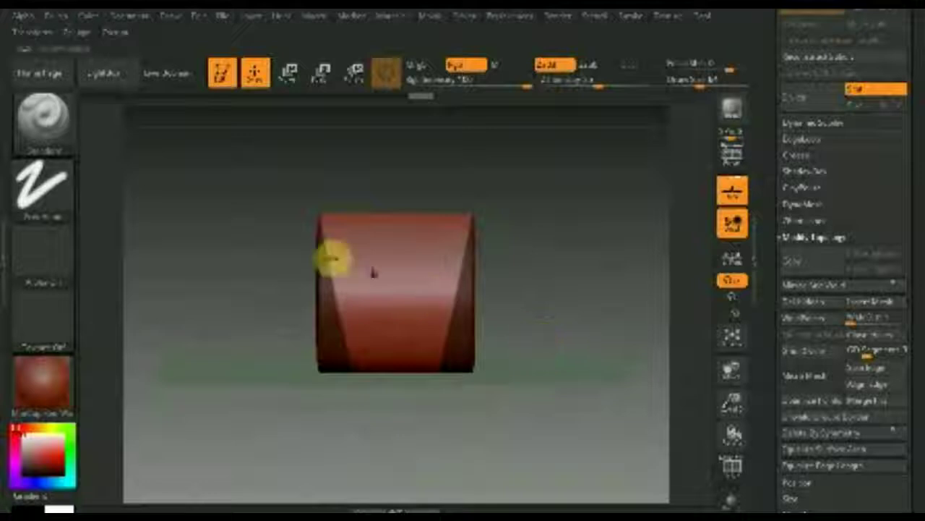
# Step: Try drawing curves across the cylinder with the BMV brush, then discard the curve
pyautogui.press('b')
pyautogui.press('m')
pyautogui.press('v')
pyautogui.moveTo(388, 422); pyautogui.dragTo(316, 180)
pyautogui.click(412, 357)
pyautogui.moveTo(412, 413); pyautogui.dragTo(470, 206)
pyautogui.click(398, 438)
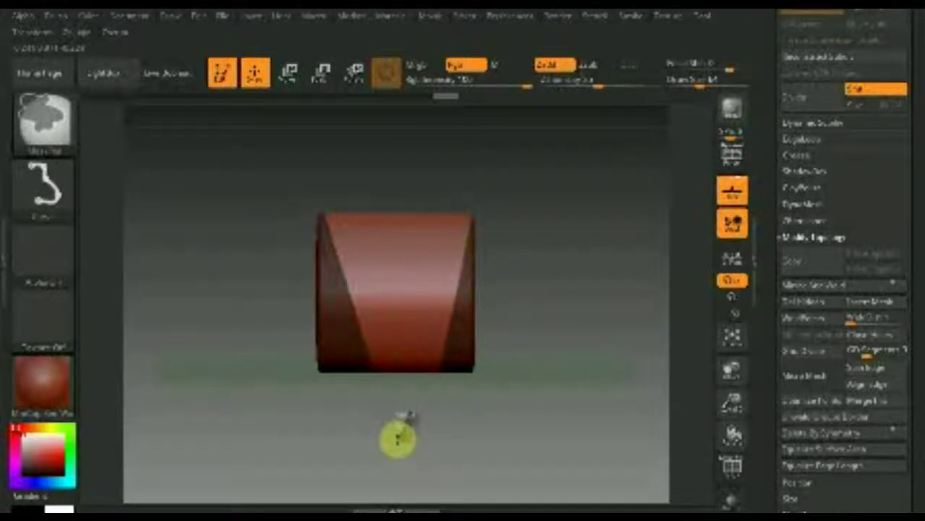
# Step: Restore the diagonal masks and mirror the left mask onto the right with Mirror And Weld
pyautogui.hotkey('ctrl', 'z')
pyautogui.hotkey('ctrl', 'shift', 'z')
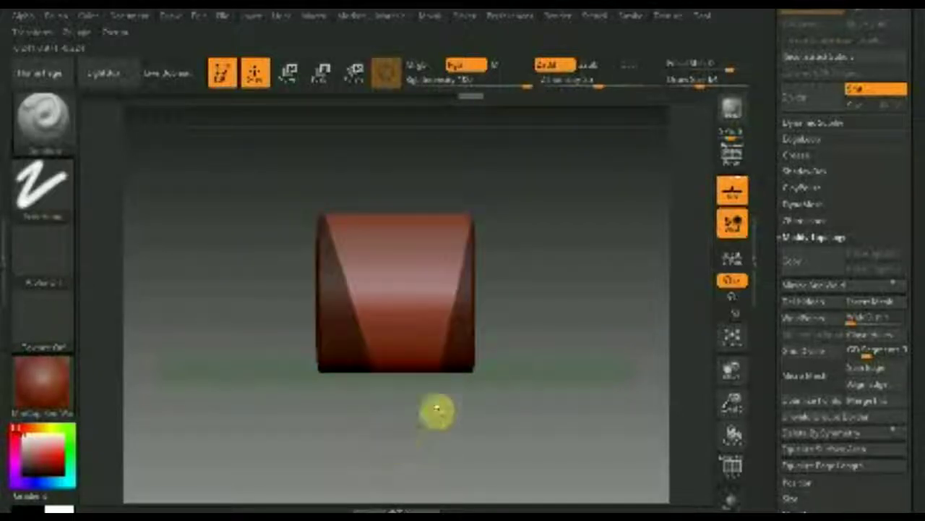
pyautogui.click(842, 288)
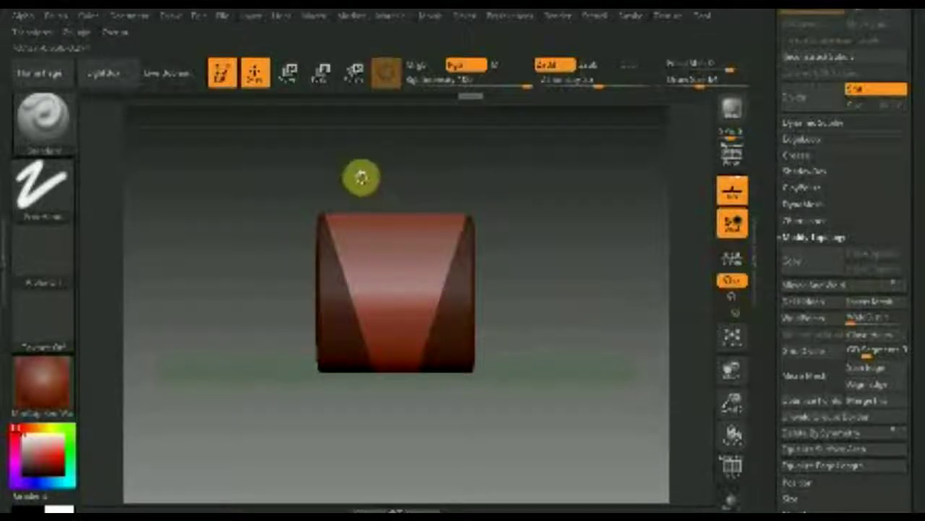
pyautogui.keyDown('ctrl'); pyautogui.click(45, 188); pyautogui.keyUp('ctrl')
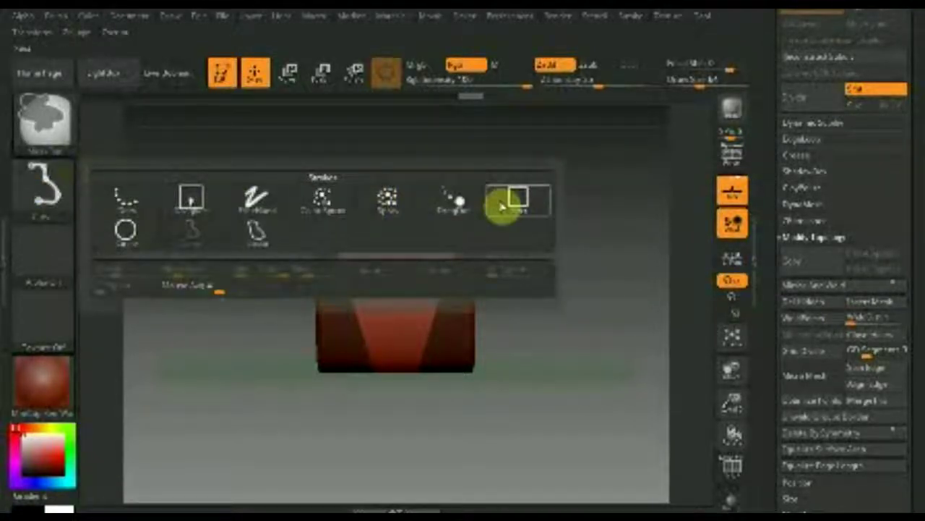
# Step: Cut three thin slots into the V mask with the Rectangle stroke
pyautogui.click(502, 206)
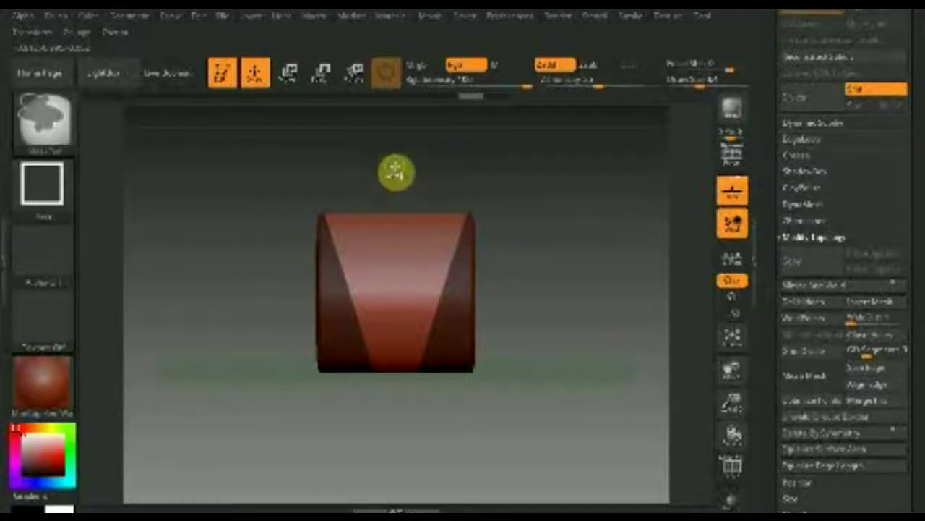
pyautogui.press('ctrl')
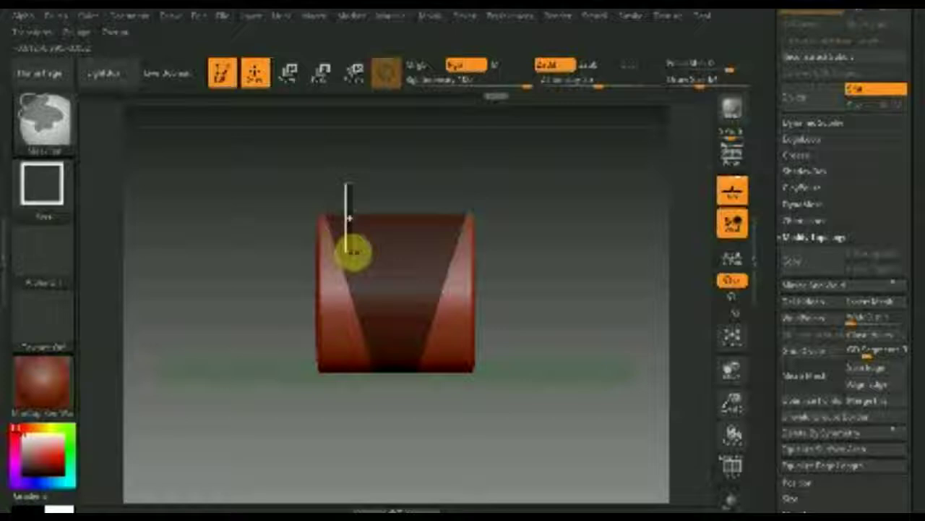
pyautogui.keyDown('ctrl'); pyautogui.moveTo(352, 253); pyautogui.dragTo(352, 254); pyautogui.keyUp('ctrl')
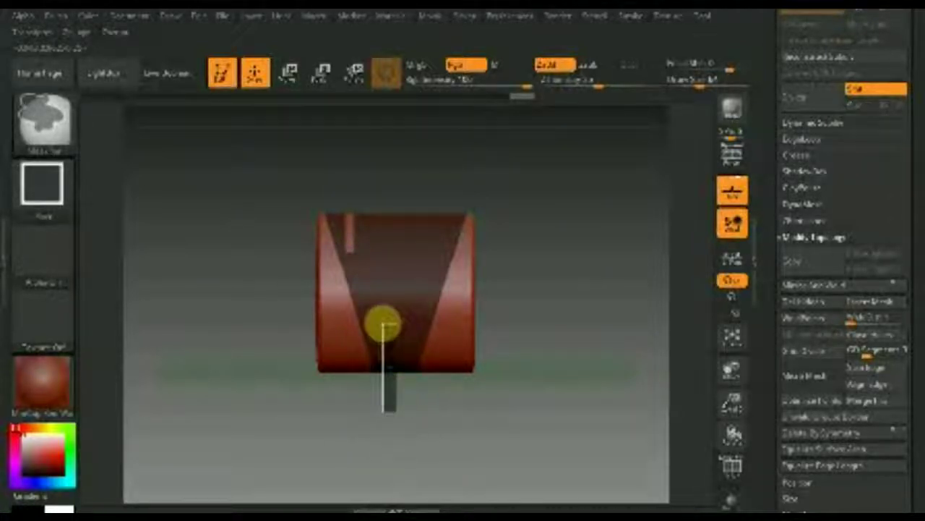
pyautogui.keyDown('ctrl'); pyautogui.moveTo(384, 327); pyautogui.dragTo(386, 331); pyautogui.keyUp('ctrl')
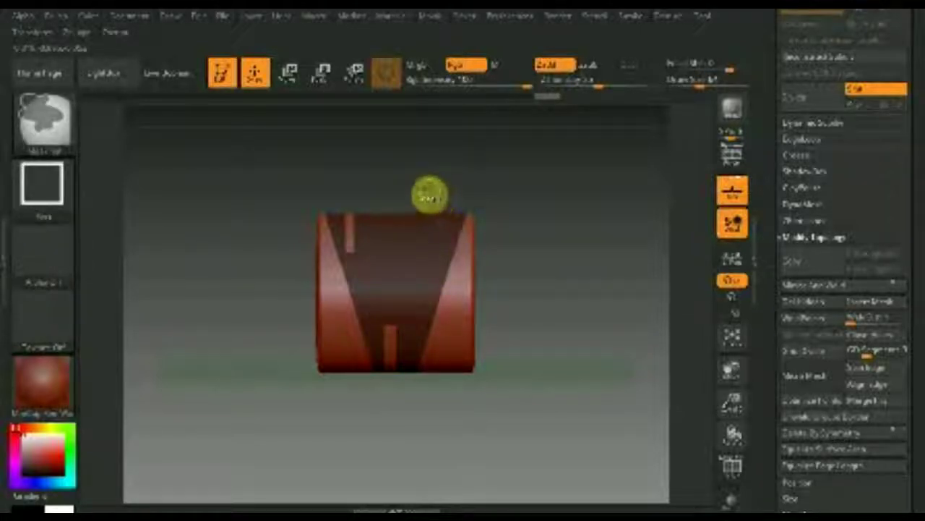
pyautogui.moveTo(428, 190)
pyautogui.keyDown('ctrl'); pyautogui.mouseDown()
pyautogui.moveTo(426, 239)
pyautogui.moveTo(437, 257)
pyautogui.mouseUp(); pyautogui.keyUp('ctrl')
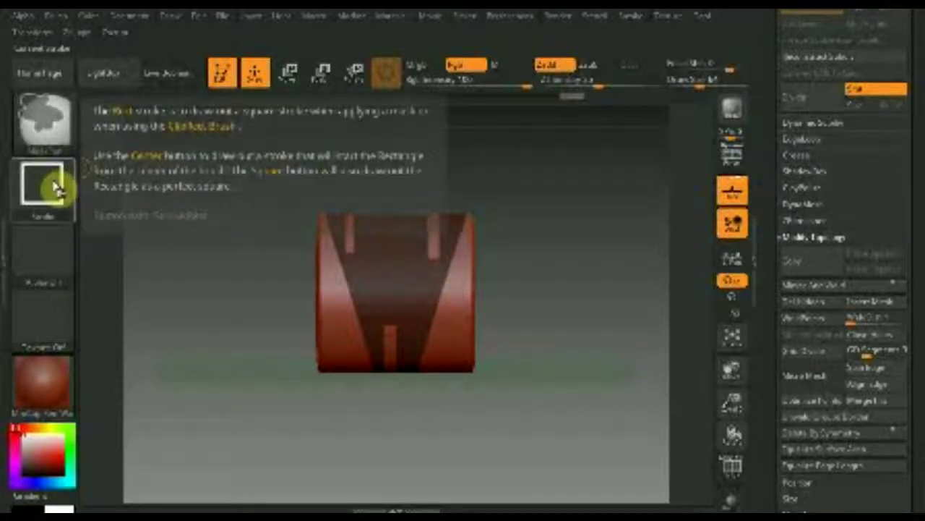
# Step: Cut an oval at the V's top and a round hole mid-strip using the Circle stroke
pyautogui.click(45, 191)
pyautogui.click(128, 233)
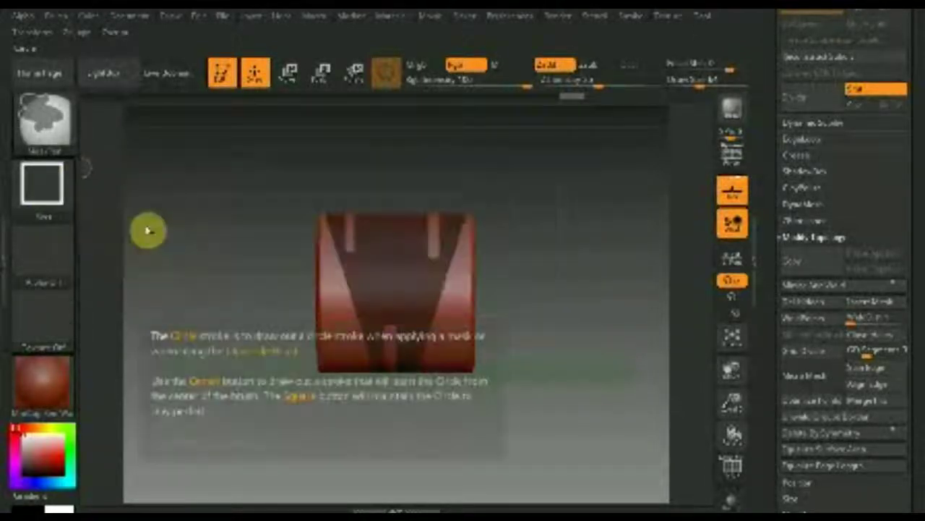
pyautogui.keyDown('ctrl'); pyautogui.moveTo(370, 199); pyautogui.dragTo(409, 262); pyautogui.keyUp('ctrl')
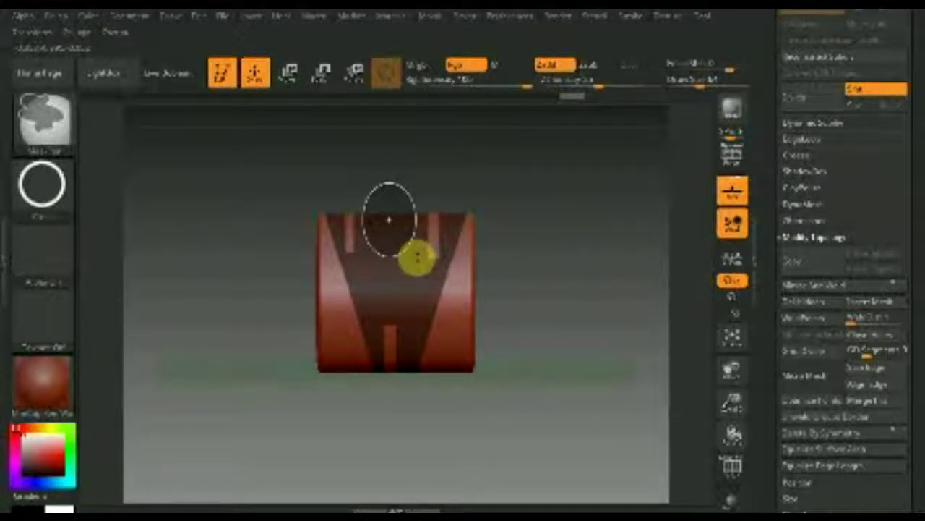
pyautogui.keyDown('ctrl'); pyautogui.moveTo(417, 258); pyautogui.dragTo(415, 256); pyautogui.keyUp('ctrl')
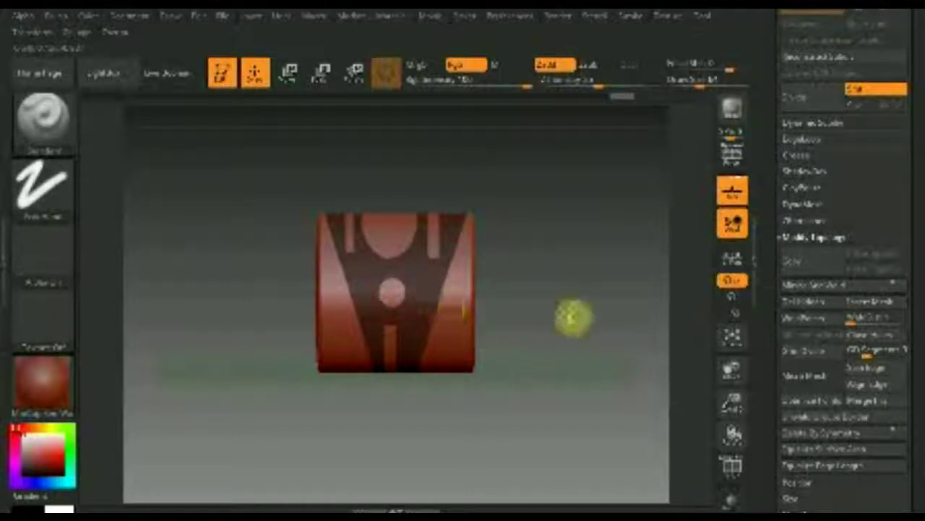
pyautogui.moveTo(578, 299)
pyautogui.mouseDown()
pyautogui.moveTo(555, 384)
pyautogui.moveTo(571, 304)
pyautogui.mouseUp()
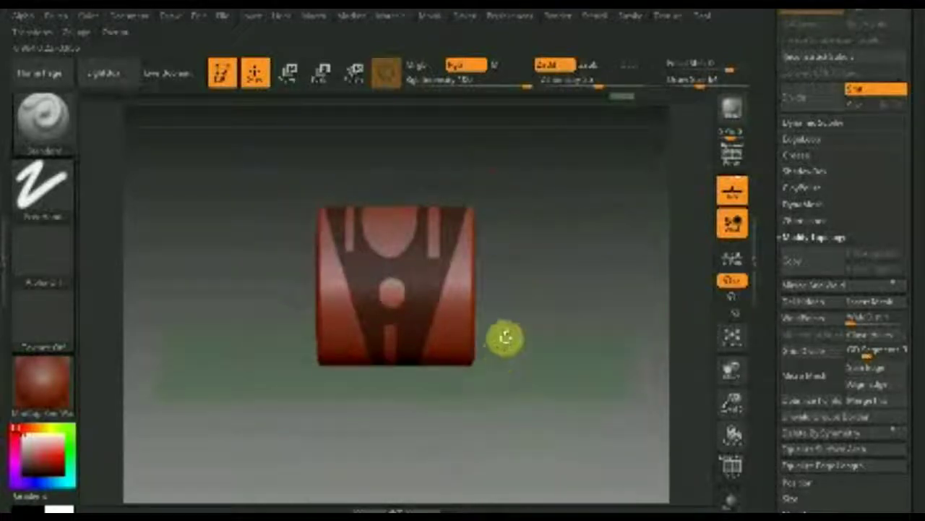
pyautogui.scroll(5, 916, 256)
pyautogui.click(804, 174)
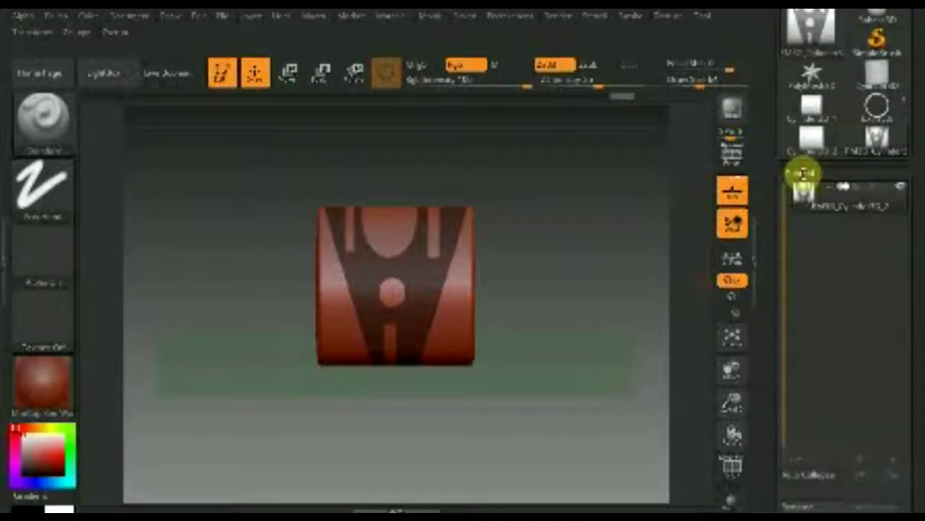
# Step: Extract the V mask as a double-sided subtool and hide the cylinder subtool
pyautogui.scroll(-4, 916, 217)
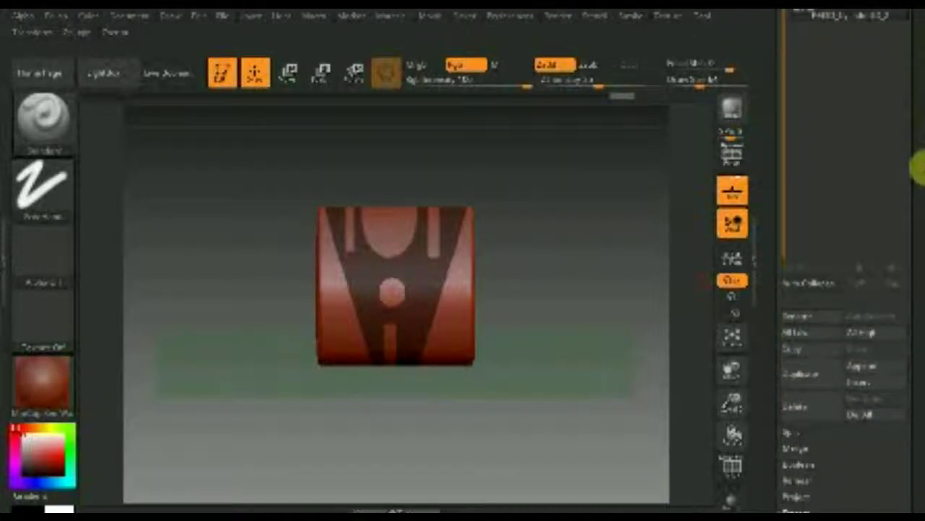
pyautogui.scroll(-4, 915, 159)
pyautogui.click(828, 392)
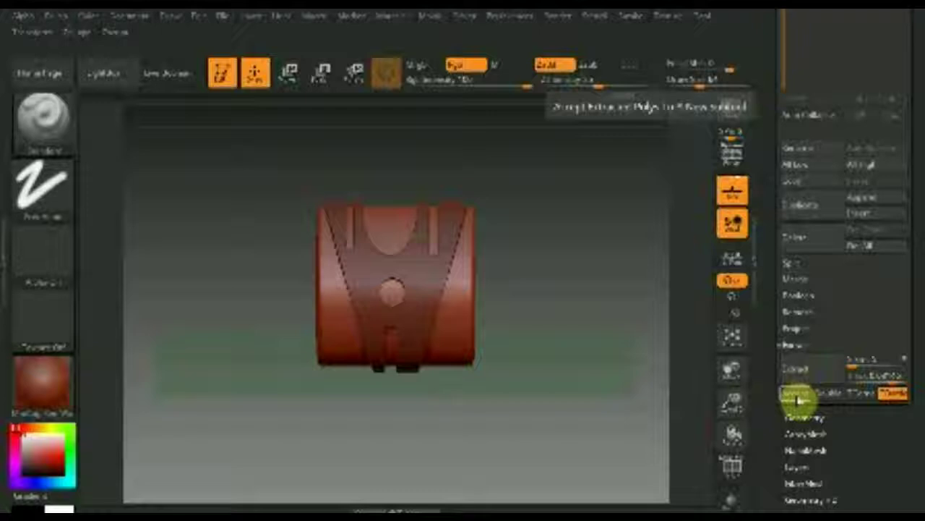
pyautogui.click(798, 399)
pyautogui.scroll(3, 910, 188)
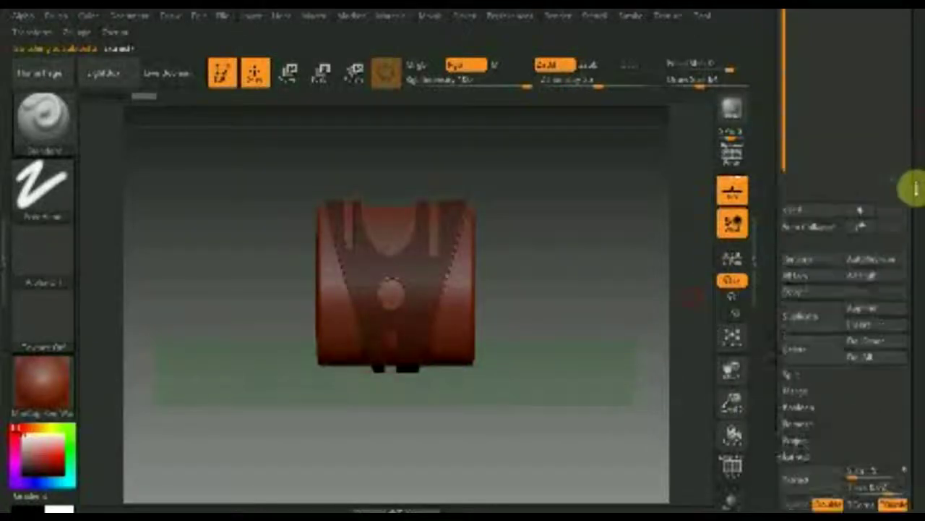
pyautogui.scroll(2, 904, 195)
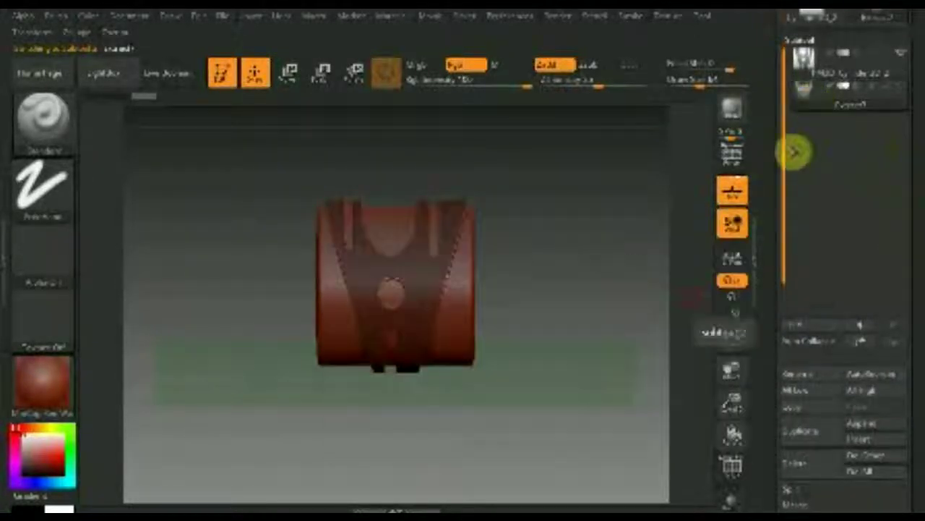
pyautogui.moveTo(805, 72)
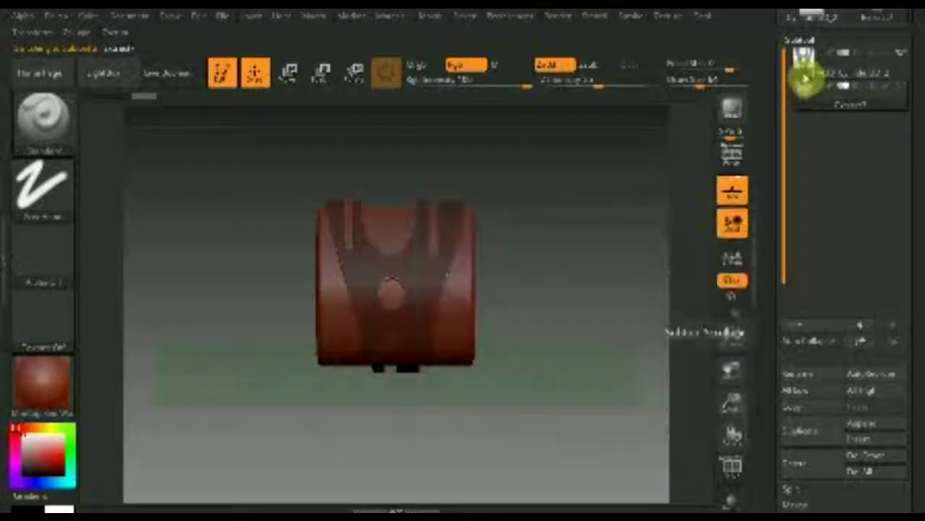
pyautogui.click(902, 57)
pyautogui.moveTo(574, 386)
pyautogui.mouseDown()
pyautogui.moveTo(520, 289)
pyautogui.moveTo(513, 313)
pyautogui.moveTo(534, 437)
pyautogui.moveTo(549, 339)
pyautogui.moveTo(514, 331)
pyautogui.moveTo(516, 306)
pyautogui.moveTo(509, 309)
pyautogui.mouseUp()
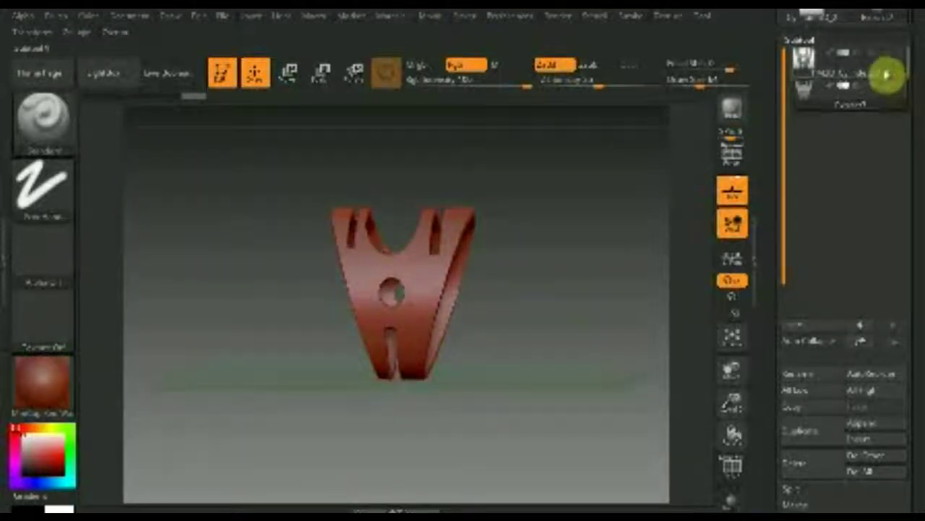
# Step: Show the cylinder again around the V-strap and orbit to a more frontal view
pyautogui.click(904, 55)
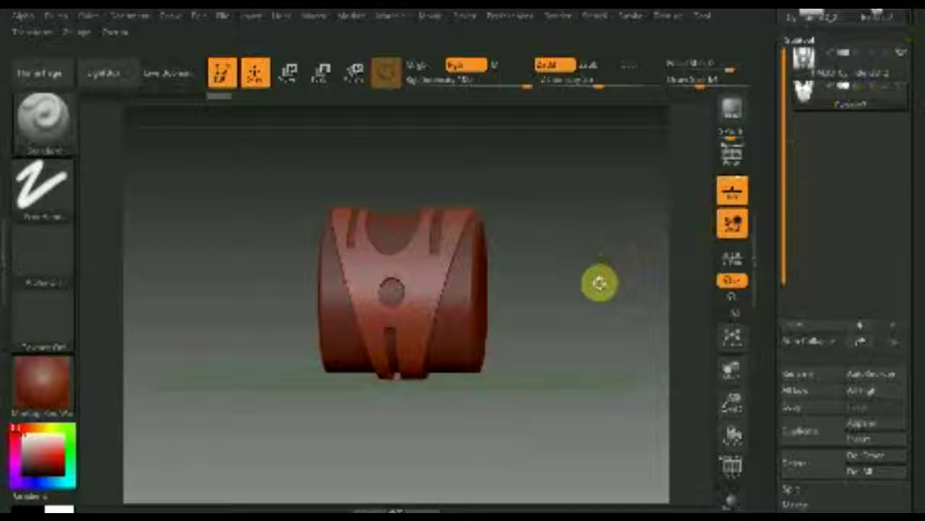
pyautogui.click(803, 87)
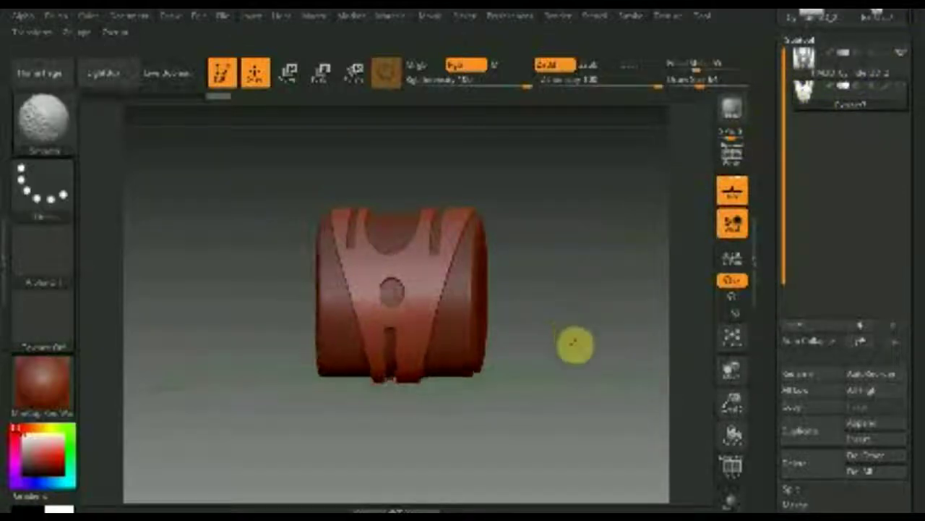
pyautogui.moveTo(570, 337); pyautogui.dragTo(574, 314)
pyautogui.click(827, 66)
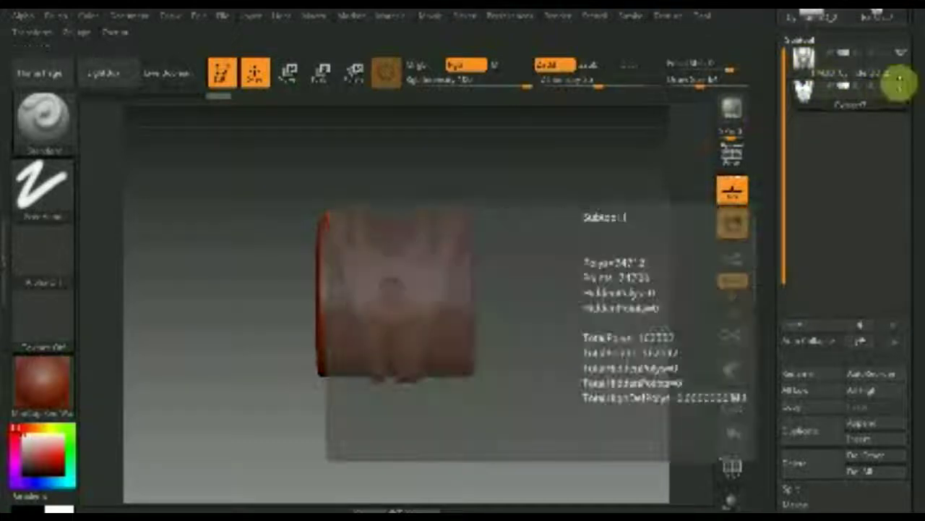
# Step: Make the cylinder the active subtool and switch to the SelectRect brush
pyautogui.moveTo(855, 82); pyautogui.dragTo(908, 94)
pyautogui.click(843, 92)
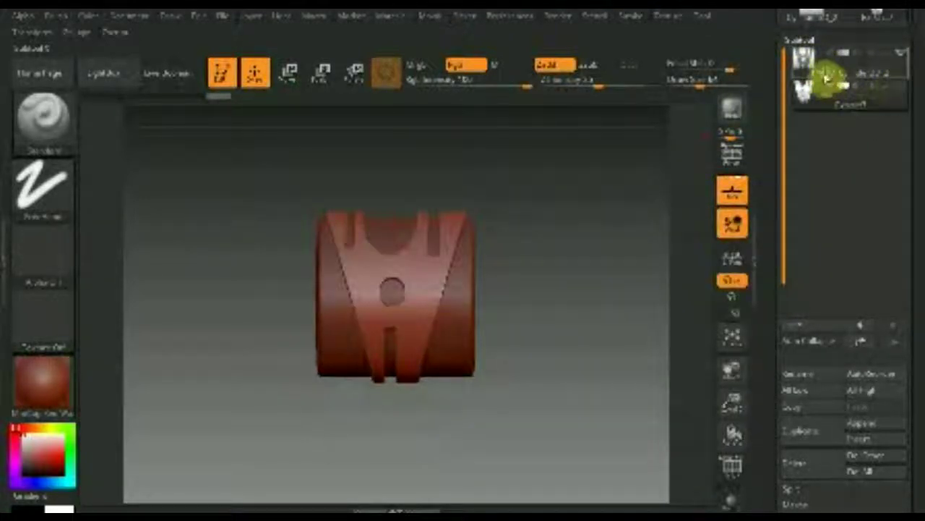
pyautogui.click(829, 67)
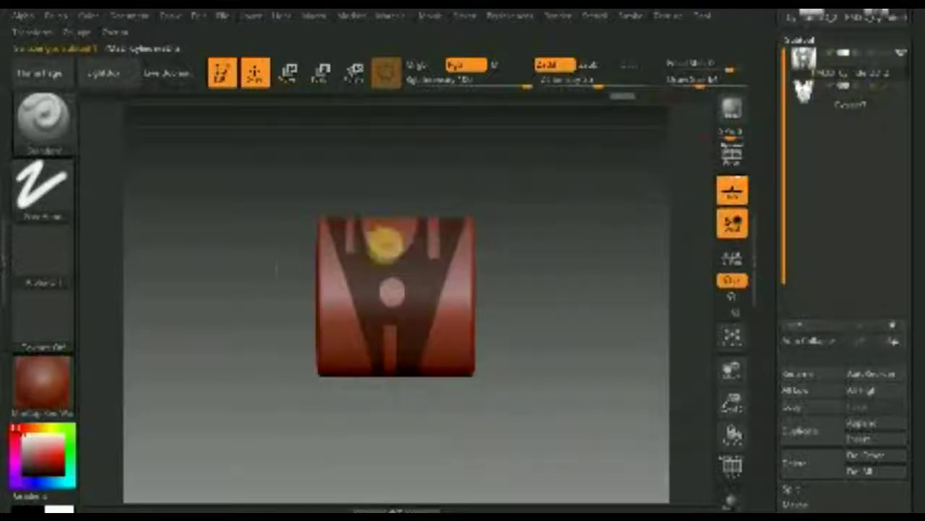
pyautogui.keyDown('ctrl'); pyautogui.keyDown('shift'); pyautogui.moveTo(571, 432); pyautogui.dragTo(468, 235); pyautogui.keyUp('shift'); pyautogui.keyUp('ctrl')
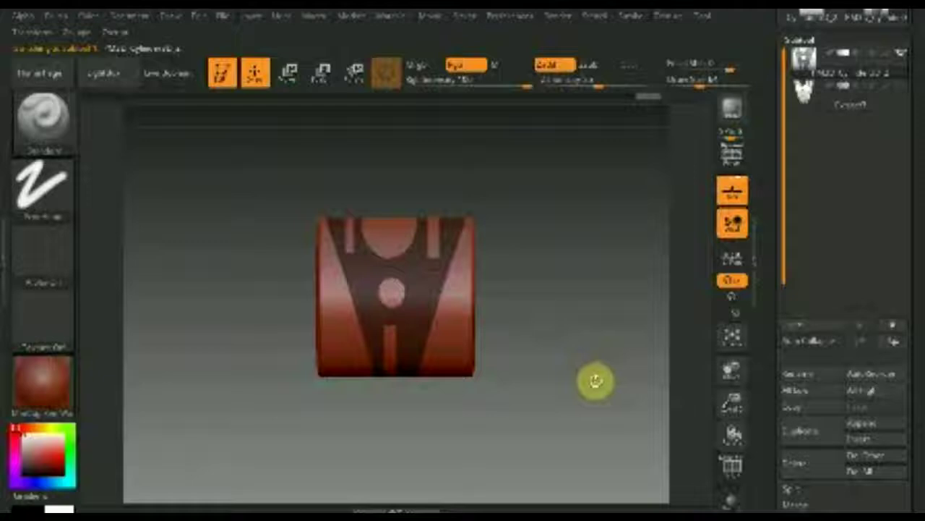
pyautogui.hotkey('ctrl', 'shift')
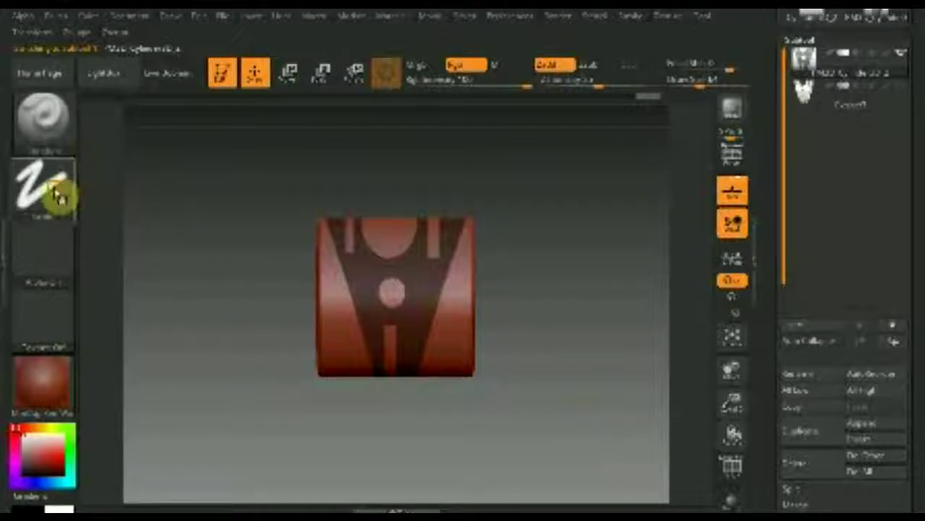
# Step: Set the selection stroke to Rectangle and unhide the whole cylinder
pyautogui.click(58, 195)
pyautogui.hotkey('ctrl', 'shift')
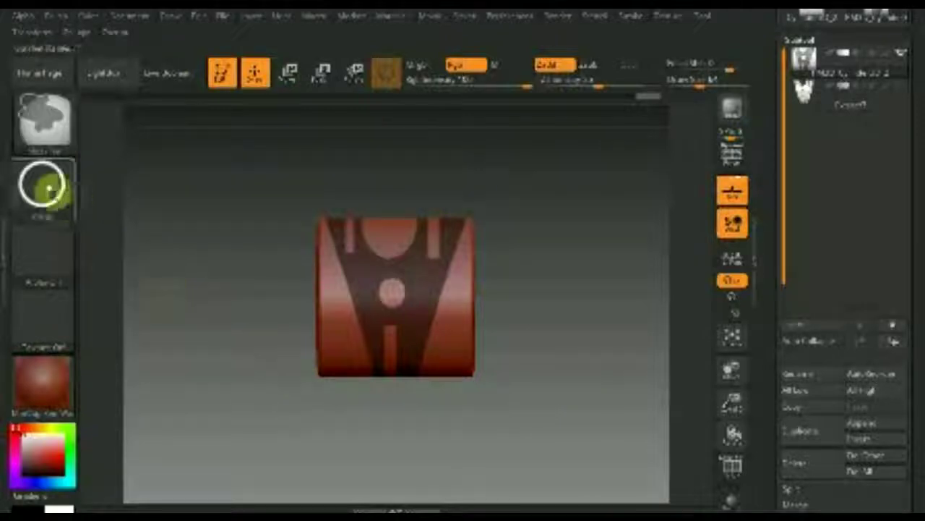
pyautogui.click(41, 186)
pyautogui.click(523, 200)
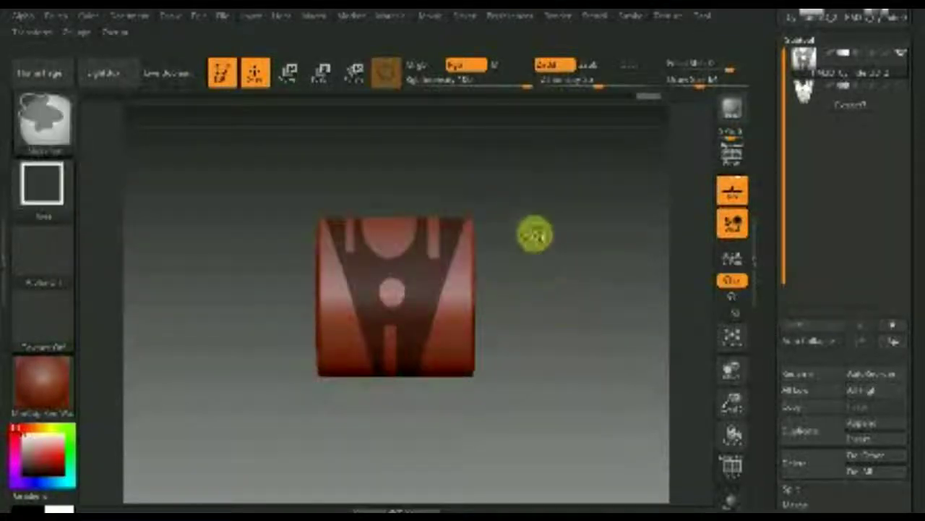
pyautogui.keyDown('ctrl'); pyautogui.keyDown('shift'); pyautogui.moveTo(535, 234); pyautogui.dragTo(600, 424); pyautogui.keyUp('shift'); pyautogui.keyUp('ctrl')
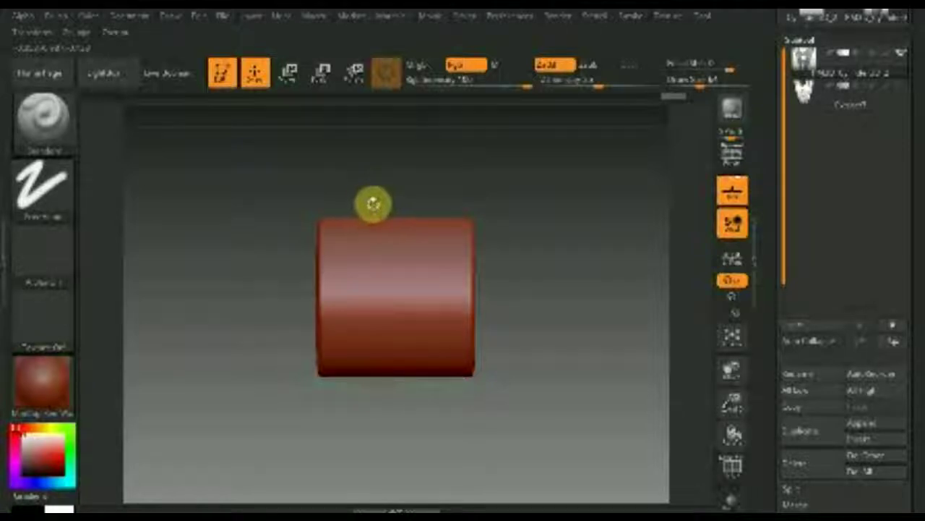
# Step: Mask a wide vertical band down the middle of the cylinder
pyautogui.hotkey('ctrl', 'shift')
pyautogui.moveTo(367, 186)
pyautogui.keyDown('ctrl'); pyautogui.keyDown('shift'); pyautogui.mouseDown()
pyautogui.moveTo(403, 289)
pyautogui.moveTo(409, 409)
pyautogui.mouseUp(); pyautogui.keyUp('shift'); pyautogui.keyUp('ctrl')
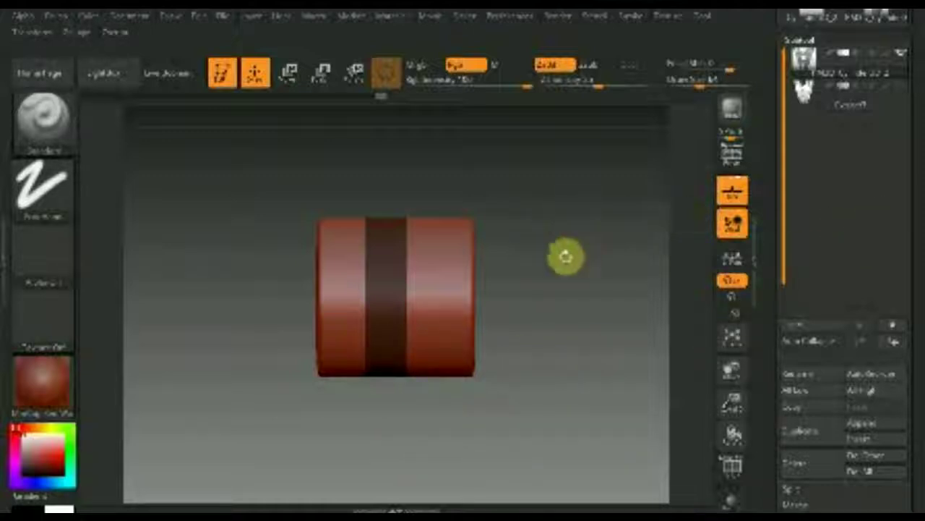
pyautogui.hotkey('ctrl', 'shift')
pyautogui.keyDown('ctrl'); pyautogui.keyDown('shift'); pyautogui.moveTo(369, 189); pyautogui.dragTo(433, 382); pyautogui.keyUp('shift'); pyautogui.keyUp('ctrl')
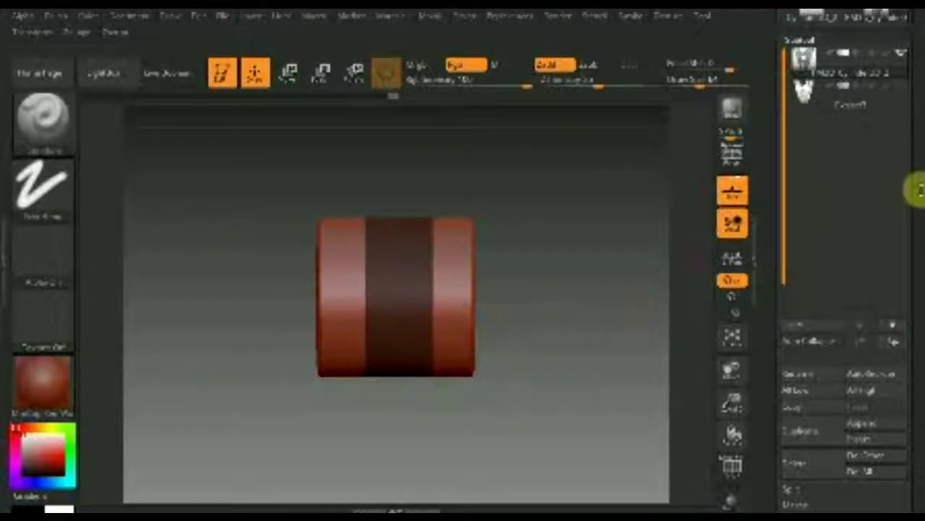
pyautogui.moveTo(913, 262); pyautogui.dragTo(915, 151)
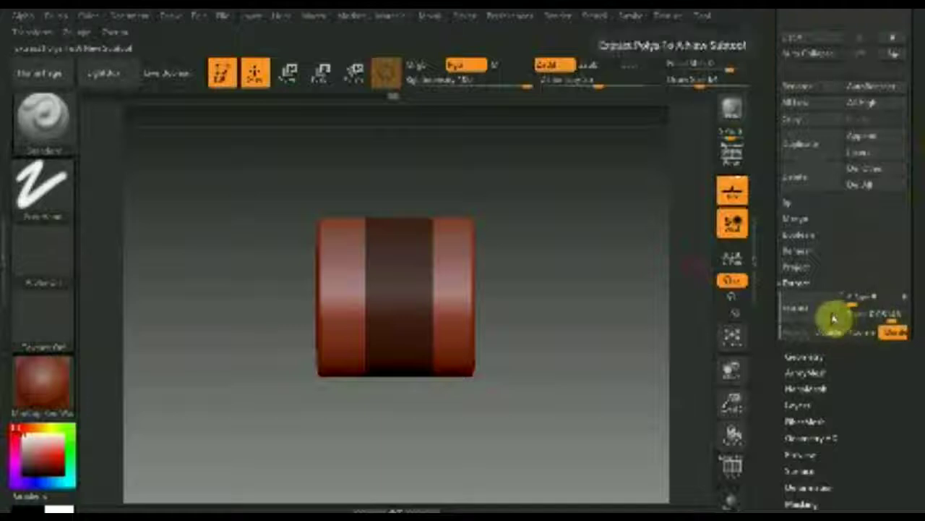
# Step: Extract the masked middle band and accept it as a new ring subtool
pyautogui.click(835, 312)
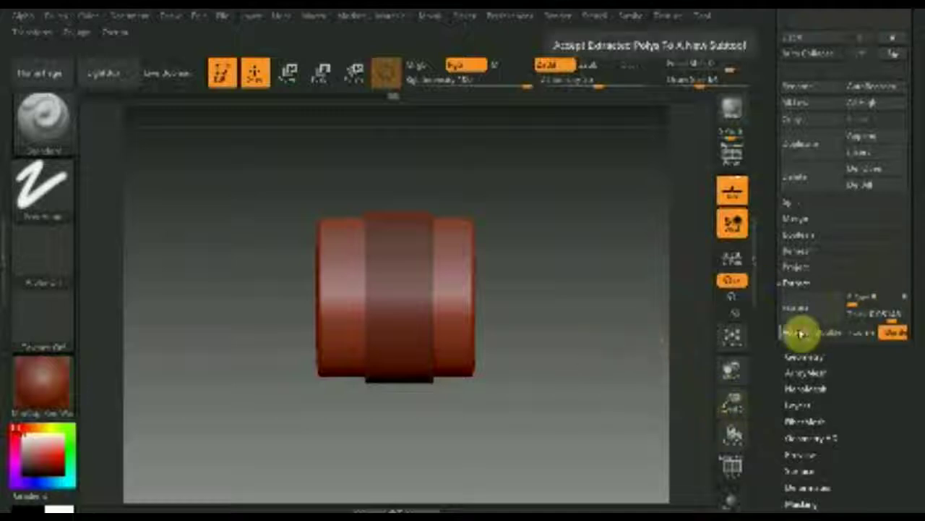
pyautogui.click(799, 332)
pyautogui.scroll(5, 915, 275)
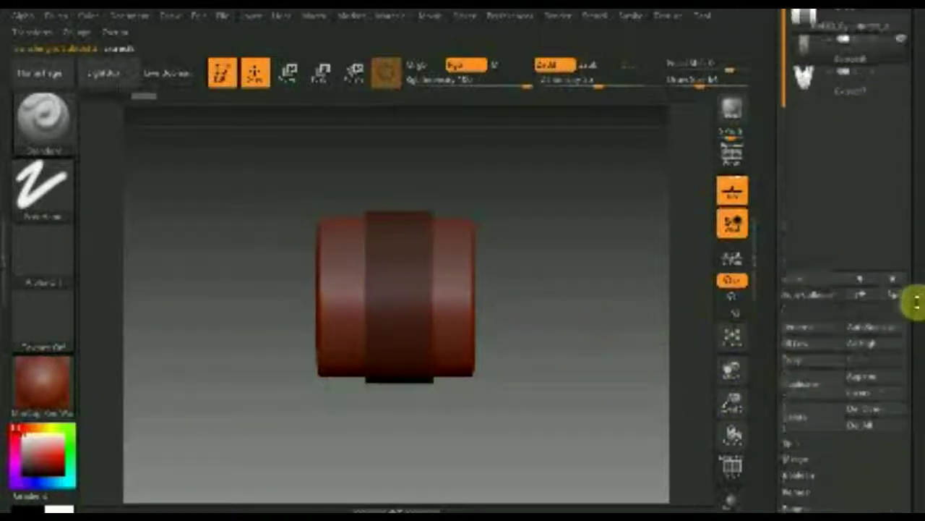
pyautogui.moveTo(839, 80)
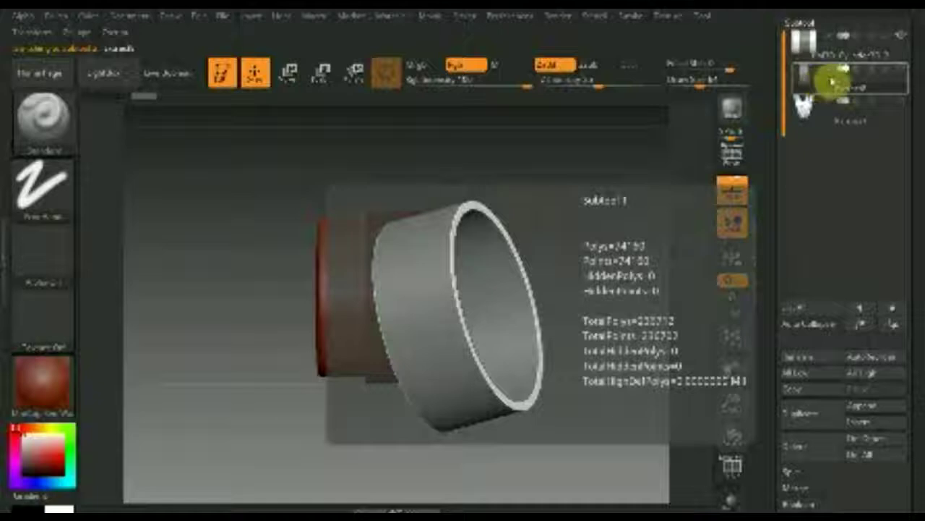
# Step: Hide the new band subtool, clear the cylinder's mask, and mark a tall box over it
pyautogui.hotkey('ctrl', 'shift')
pyautogui.keyDown('ctrl'); pyautogui.keyDown('shift'); pyautogui.moveTo(602, 363); pyautogui.dragTo(506, 194); pyautogui.keyUp('shift'); pyautogui.keyUp('ctrl')
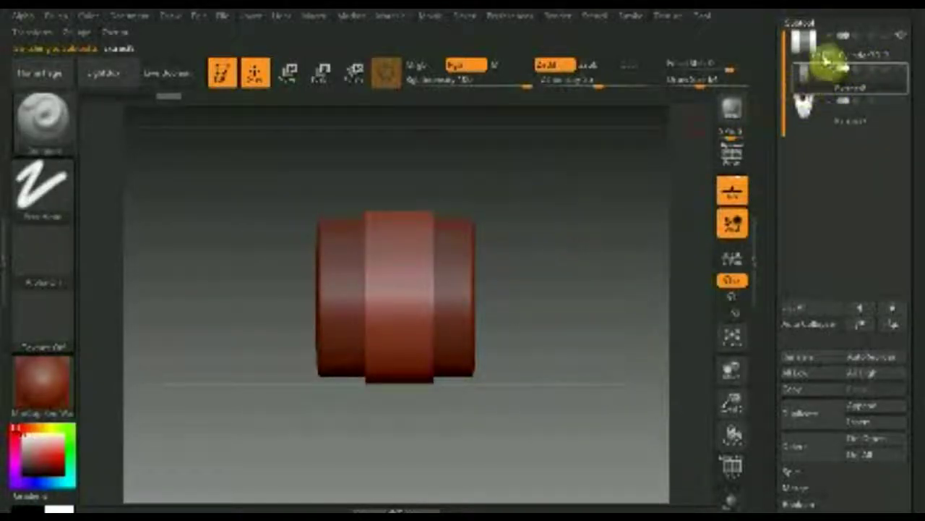
pyautogui.click(900, 38)
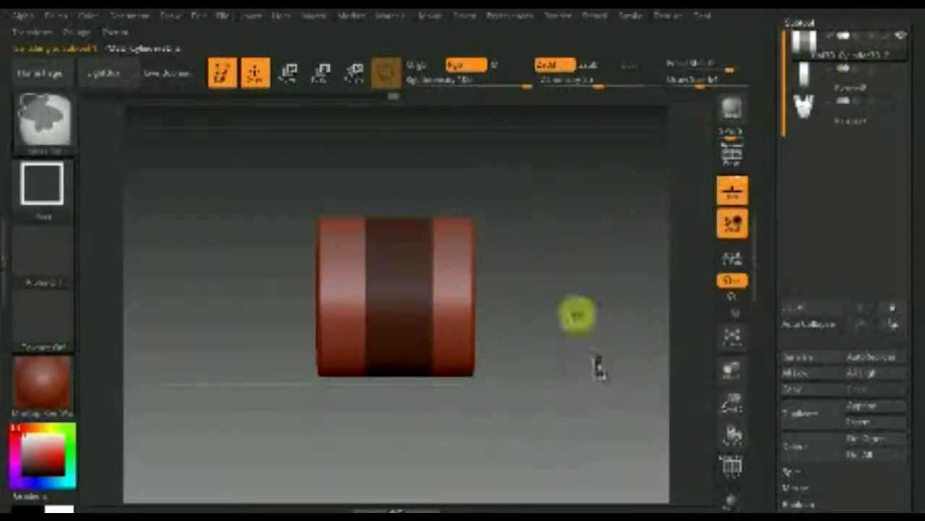
pyautogui.keyDown('ctrl'); pyautogui.keyDown('shift'); pyautogui.moveTo(597, 370); pyautogui.dragTo(518, 226); pyautogui.keyUp('shift'); pyautogui.keyUp('ctrl')
pyautogui.keyDown('ctrl'); pyautogui.keyDown('shift'); pyautogui.click(442, 229); pyautogui.keyUp('shift'); pyautogui.keyUp('ctrl')
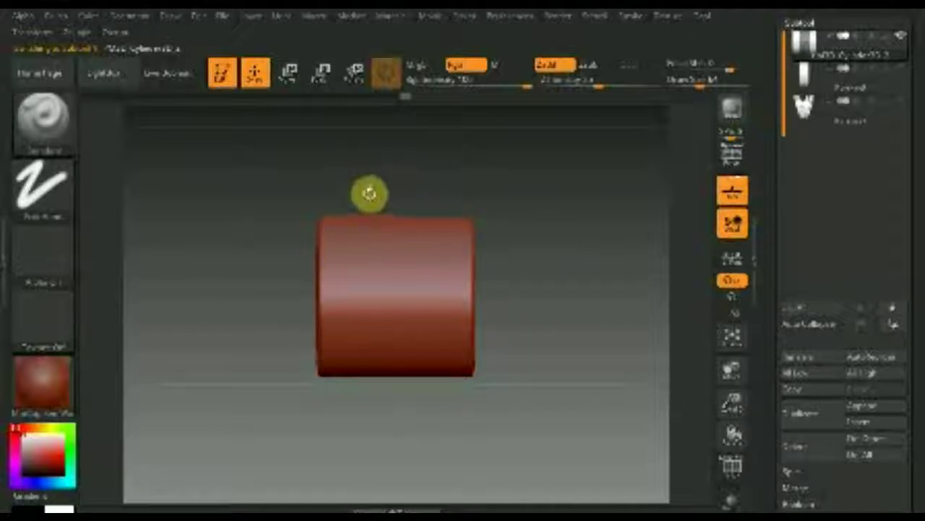
pyautogui.hotkey('ctrl', 'shift')
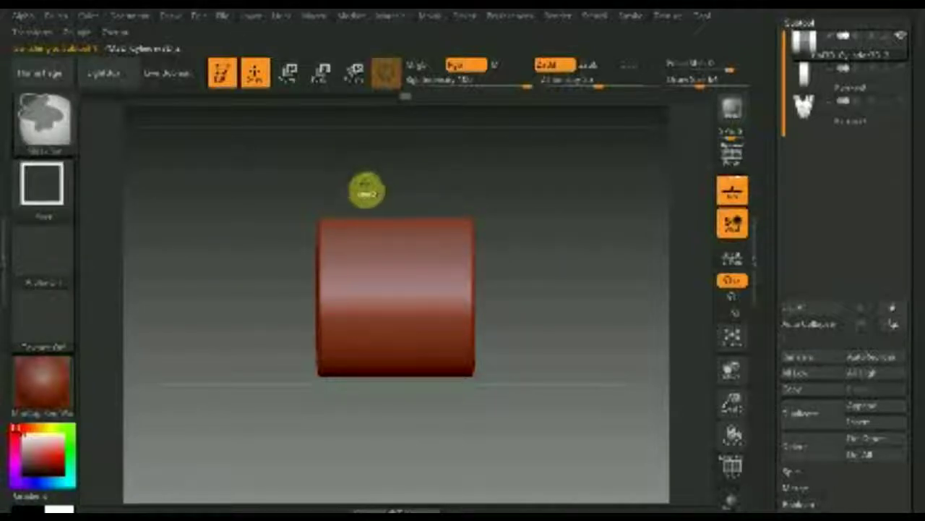
pyautogui.keyDown('ctrl'); pyautogui.keyDown('shift'); pyautogui.moveTo(364, 242); pyautogui.dragTo(430, 413); pyautogui.keyUp('shift'); pyautogui.keyUp('ctrl')
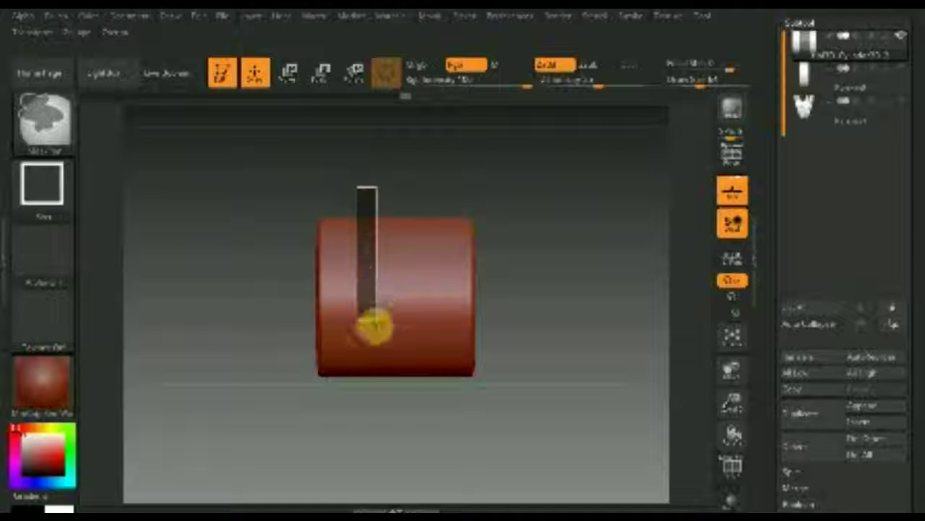
# Step: Redraw the rectangle selection and mask a square patch at the cylinder's top centre
pyautogui.keyDown('ctrl'); pyautogui.keyDown('shift'); pyautogui.moveTo(424, 408); pyautogui.dragTo(381, 402); pyautogui.keyUp('shift'); pyautogui.keyUp('ctrl')
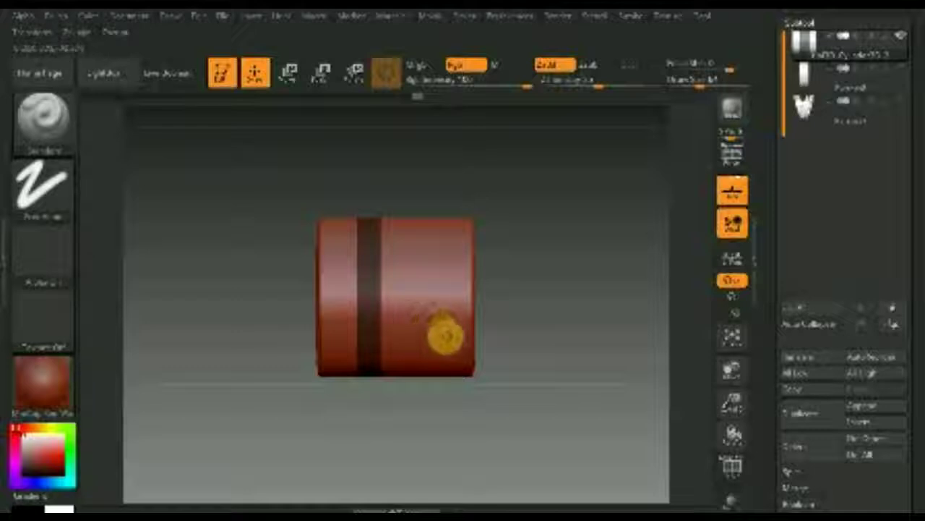
pyautogui.moveTo(458, 403)
pyautogui.keyDown('ctrl'); pyautogui.keyDown('shift'); pyautogui.mouseDown()
pyautogui.moveTo(425, 212)
pyautogui.moveTo(383, 201)
pyautogui.mouseUp(); pyautogui.keyUp('shift'); pyautogui.keyUp('ctrl')
pyautogui.keyDown('ctrl'); pyautogui.keyDown('shift'); pyautogui.moveTo(458, 403); pyautogui.dragTo(432, 372); pyautogui.keyUp('shift'); pyautogui.keyUp('ctrl')
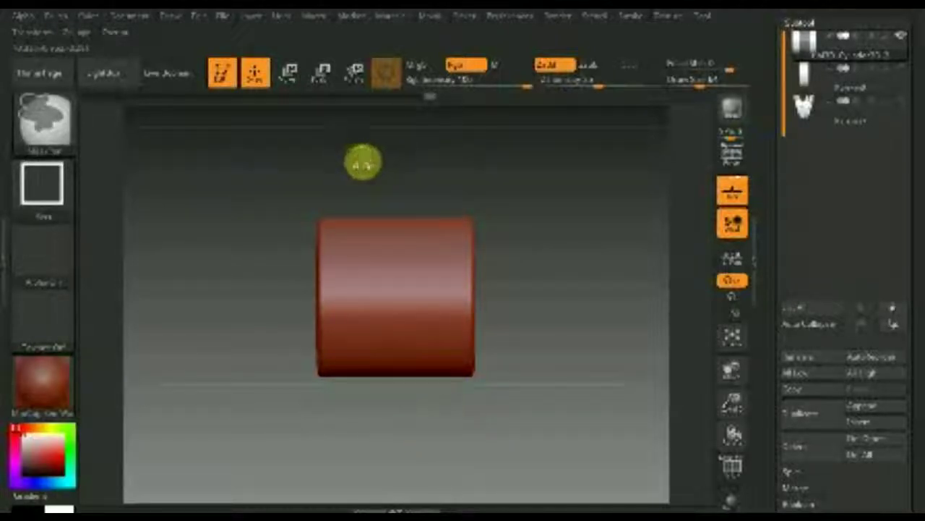
pyautogui.moveTo(369, 168)
pyautogui.keyDown('ctrl'); pyautogui.keyDown('shift'); pyautogui.mouseDown()
pyautogui.moveTo(393, 233)
pyautogui.moveTo(432, 282)
pyautogui.mouseUp(); pyautogui.keyUp('shift'); pyautogui.keyUp('ctrl')
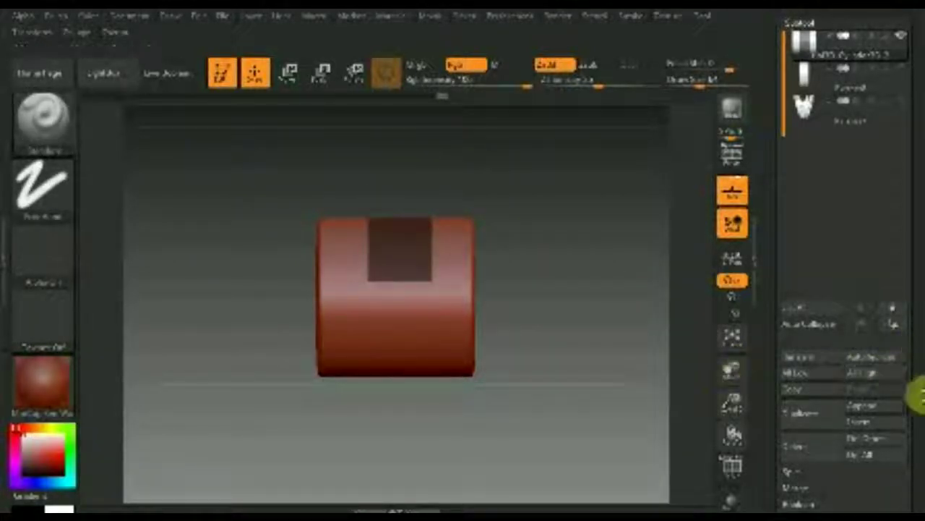
pyautogui.scroll(-5, 915, 325)
# Step: Extract the masked square as a double-sided plate subtool
pyautogui.click(796, 209)
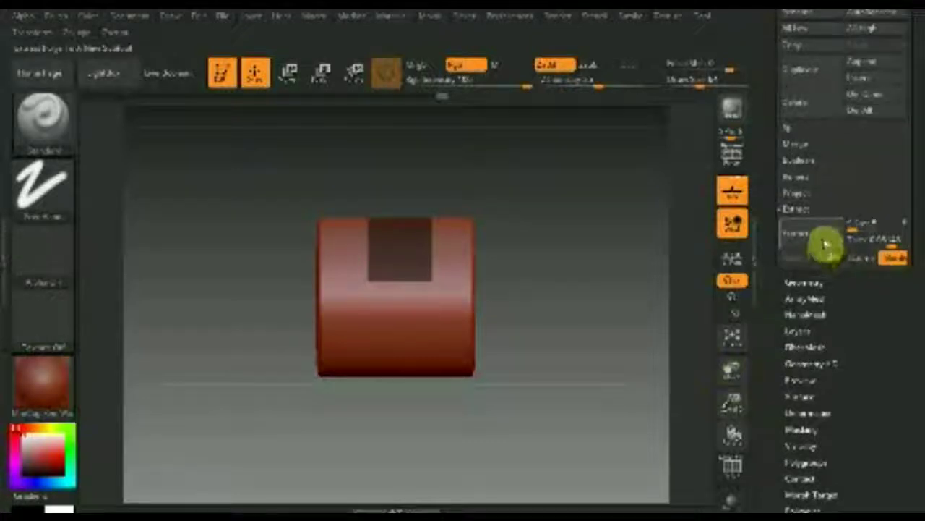
pyautogui.click(824, 238)
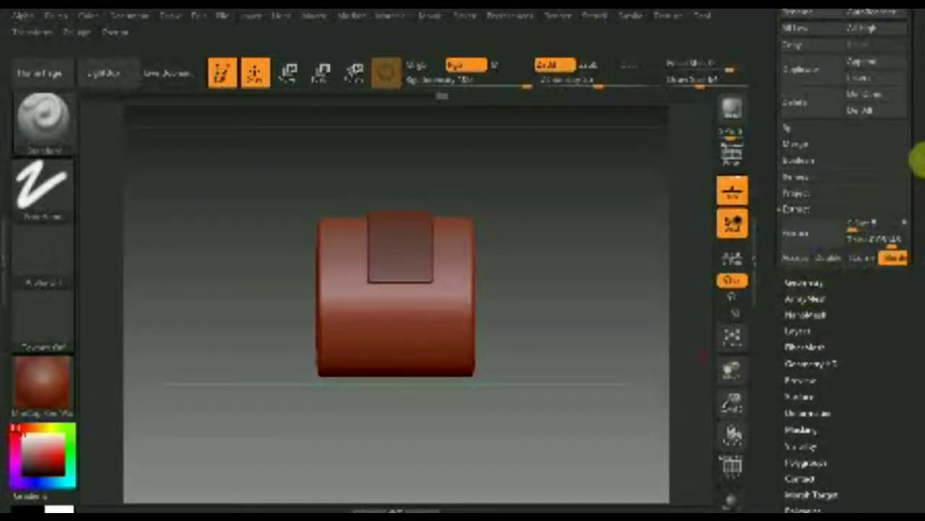
pyautogui.scroll(3, 918, 217)
pyautogui.scroll(2, 918, 253)
pyautogui.scroll(5, 917, 275)
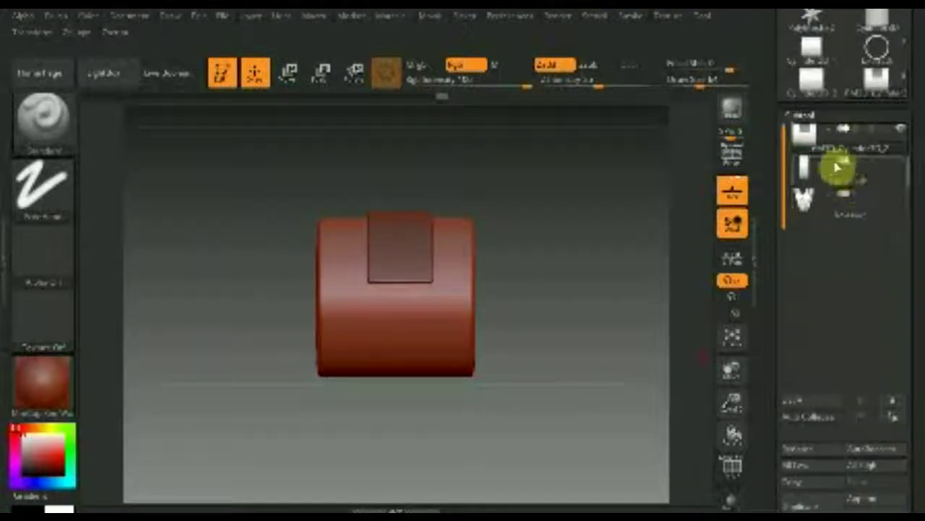
pyautogui.moveTo(817, 177)
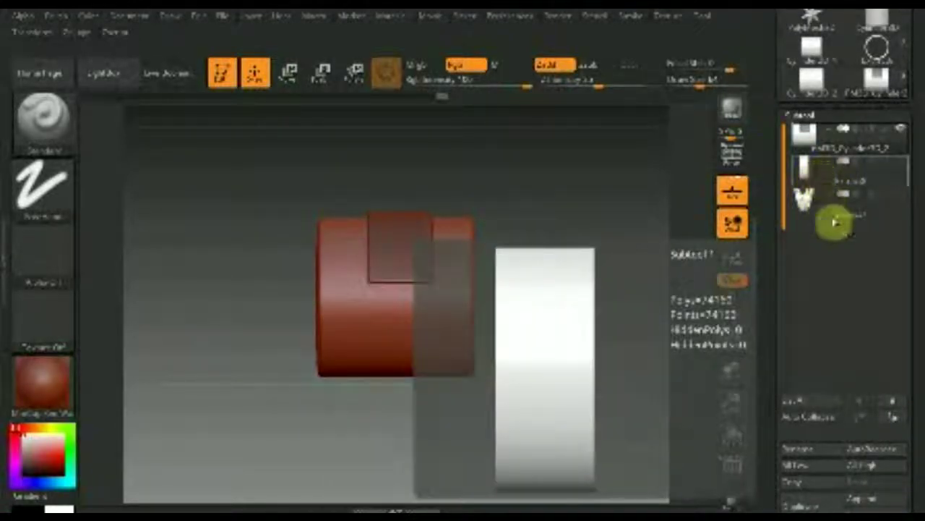
pyautogui.scroll(-5, 917, 288)
pyautogui.scroll(-5, 889, 224)
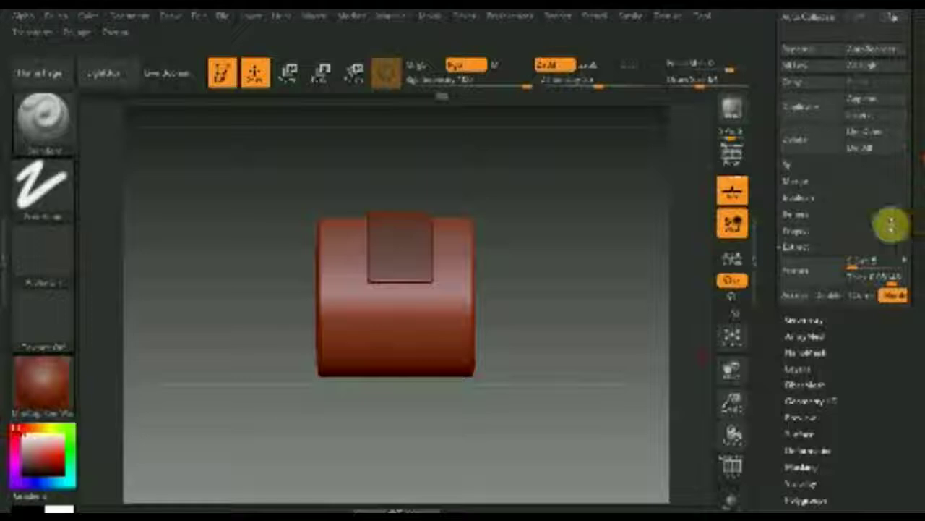
pyautogui.click(827, 295)
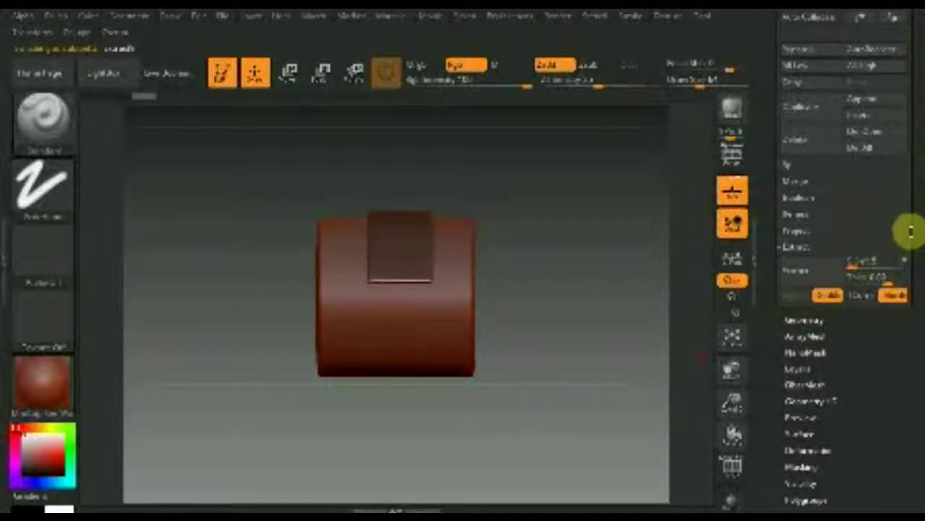
# Step: Hide the cylinder, make the plate the active subtool, and show the band again
pyautogui.scroll(5, 911, 275)
pyautogui.scroll(5, 904, 289)
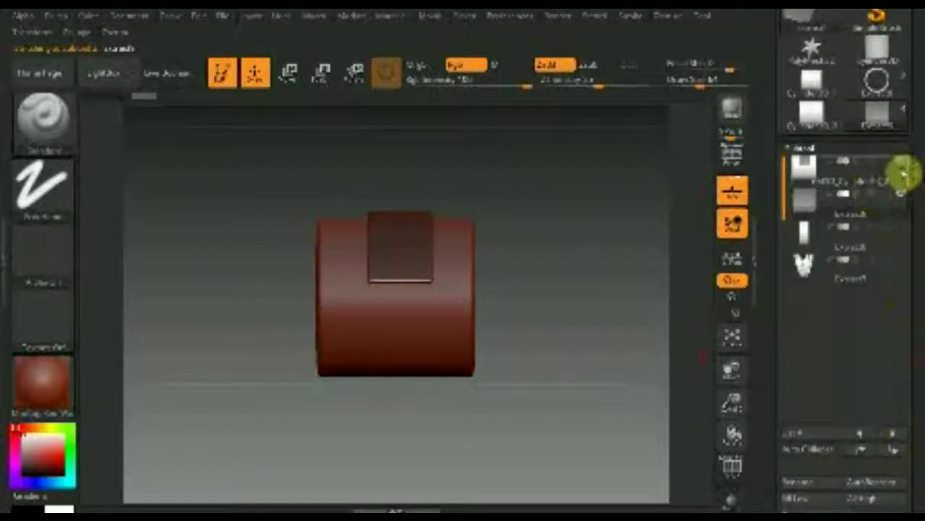
pyautogui.click(902, 165)
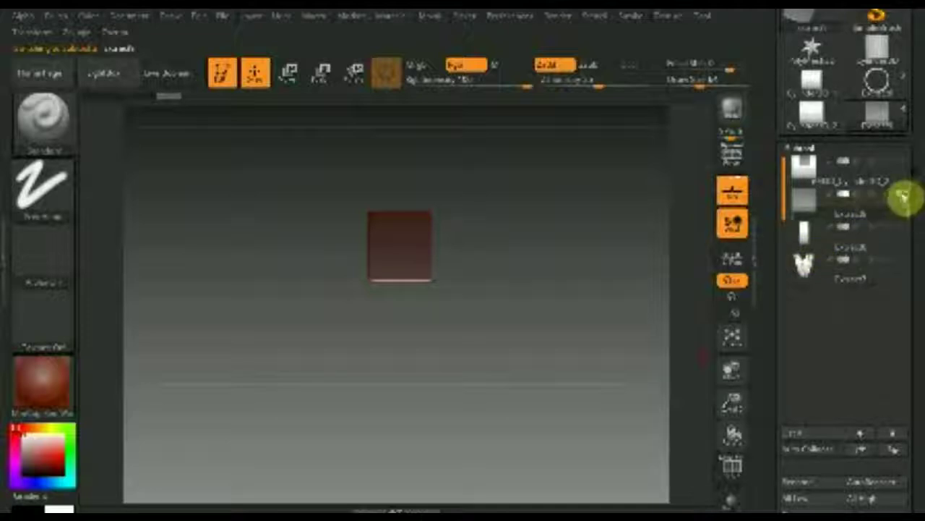
pyautogui.click(821, 210)
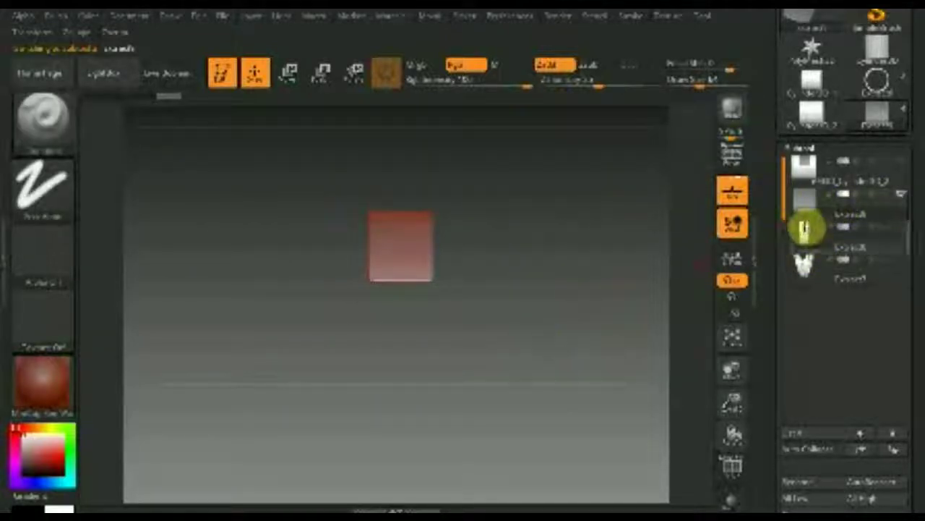
pyautogui.click(901, 229)
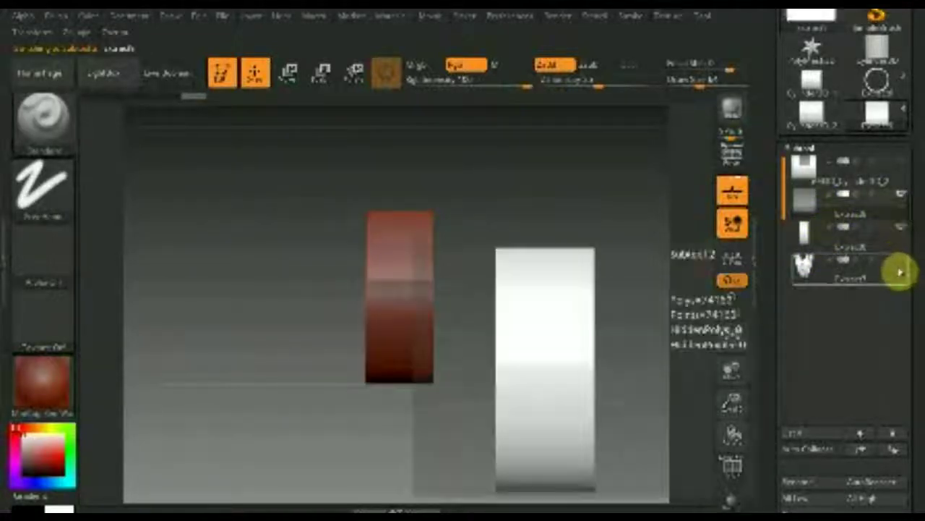
# Step: Show the V-strap again and view the ring at an angle
pyautogui.click(901, 260)
pyautogui.moveTo(502, 294)
pyautogui.mouseDown()
pyautogui.moveTo(508, 337)
pyautogui.moveTo(465, 320)
pyautogui.moveTo(481, 291)
pyautogui.moveTo(509, 287)
pyautogui.mouseUp()
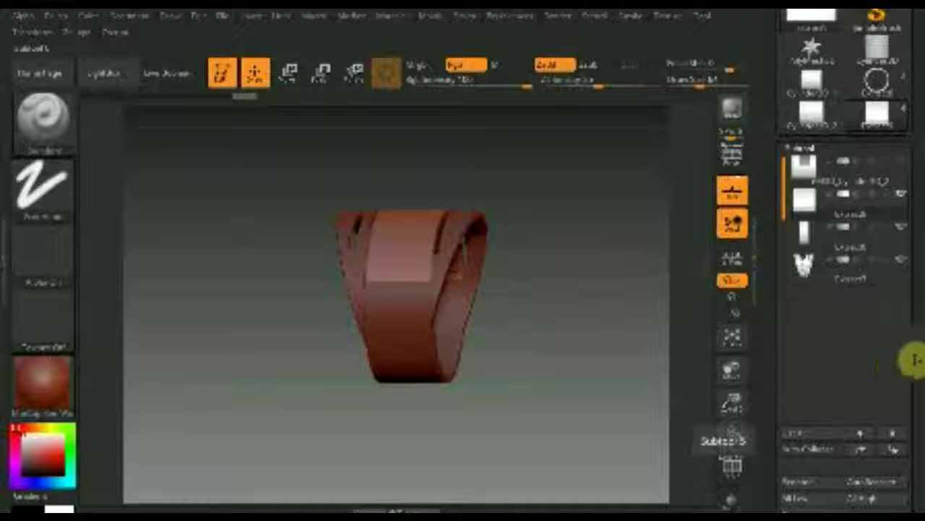
pyautogui.scroll(-3, 918, 369)
pyautogui.scroll(-3, 916, 367)
pyautogui.scroll(-3, 915, 365)
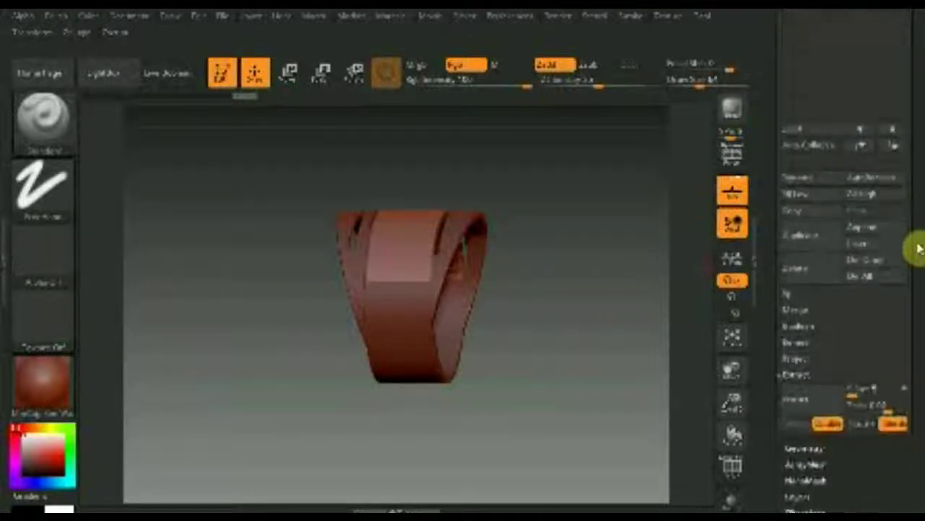
pyautogui.scroll(-3, 913, 361)
pyautogui.scroll(-3, 918, 376)
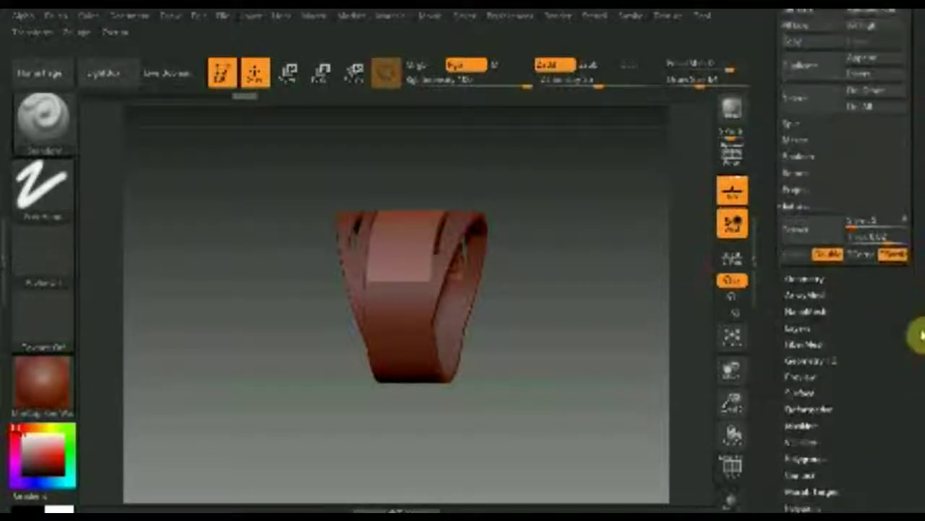
# Step: Test a Deformation slider on the ring, then undo the change
pyautogui.click(811, 407)
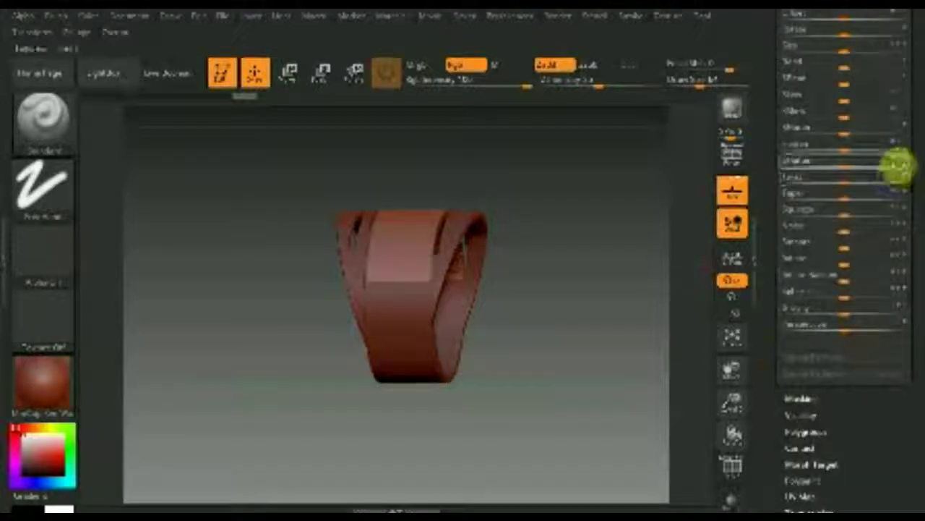
pyautogui.scroll(1, 915, 214)
pyautogui.scroll(3, 915, 215)
pyautogui.scroll(3, 833, 224)
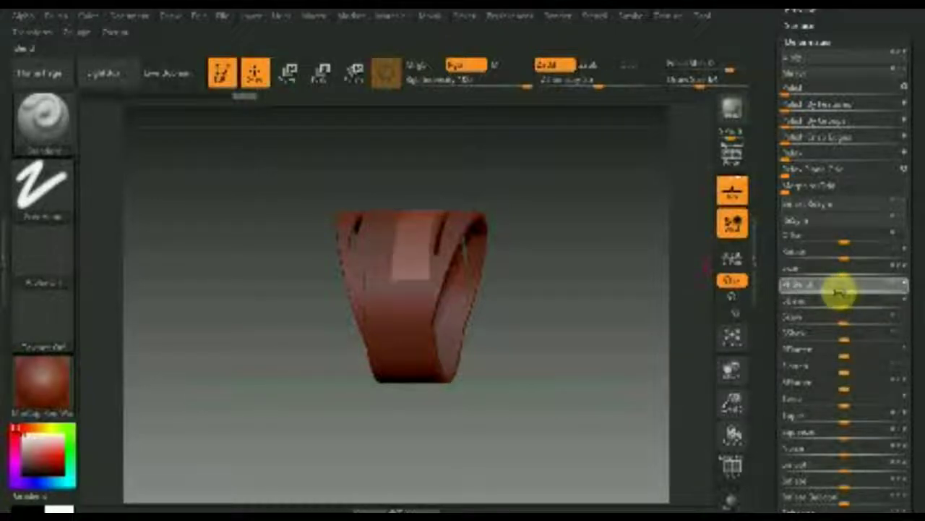
pyautogui.moveTo(826, 290)
pyautogui.mouseDown()
pyautogui.moveTo(788, 285)
pyautogui.moveTo(844, 288)
pyautogui.mouseUp()
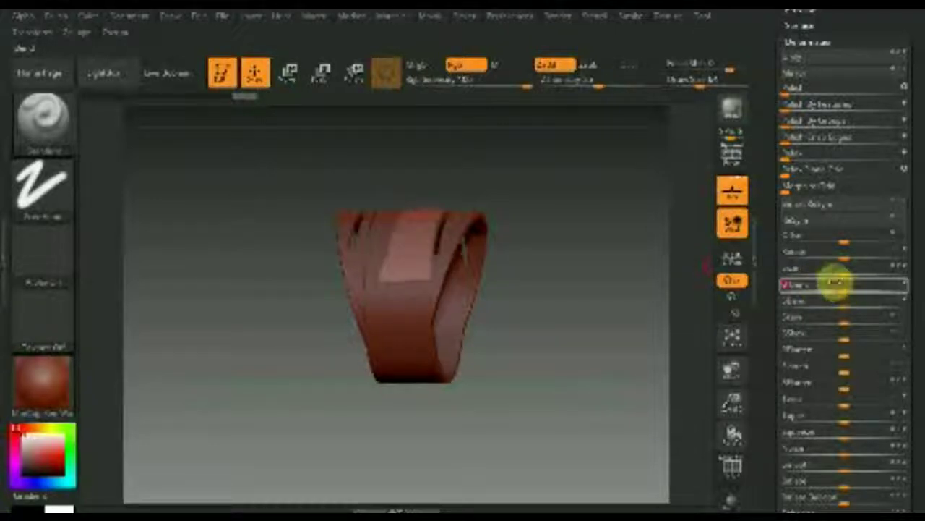
pyautogui.hotkey('ctrl', 'z')
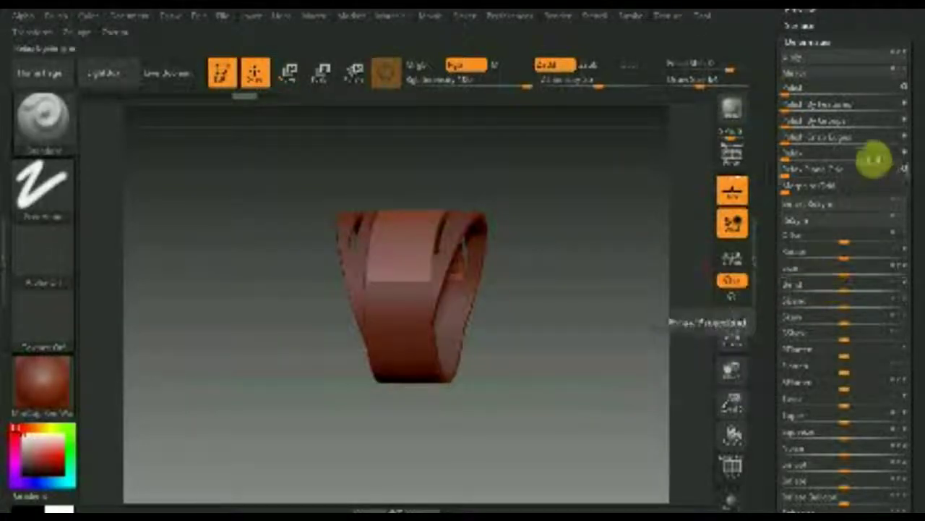
# Step: Hide the top plate subtool and make the V-strap the active subtool
pyautogui.click(918, 164)
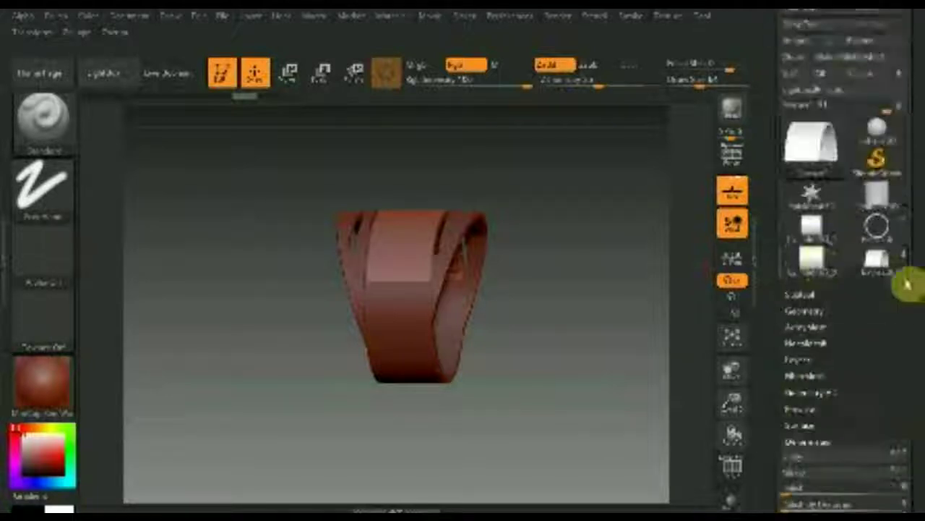
pyautogui.click(798, 292)
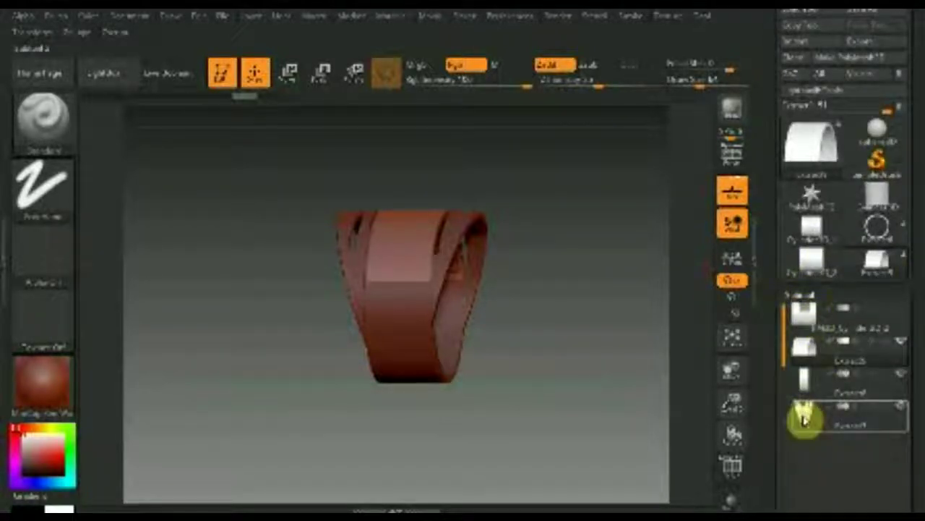
pyautogui.click(909, 390)
pyautogui.click(904, 376)
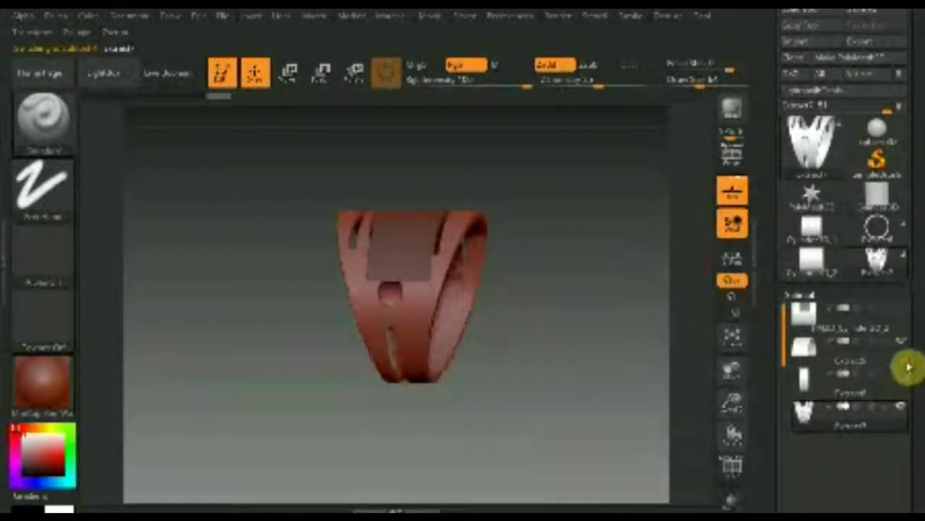
pyautogui.click(903, 347)
# Step: Hide the white arch part and bring up the V-strap's Deformation sliders
pyautogui.click(915, 373)
pyautogui.moveTo(916, 372); pyautogui.dragTo(915, 275)
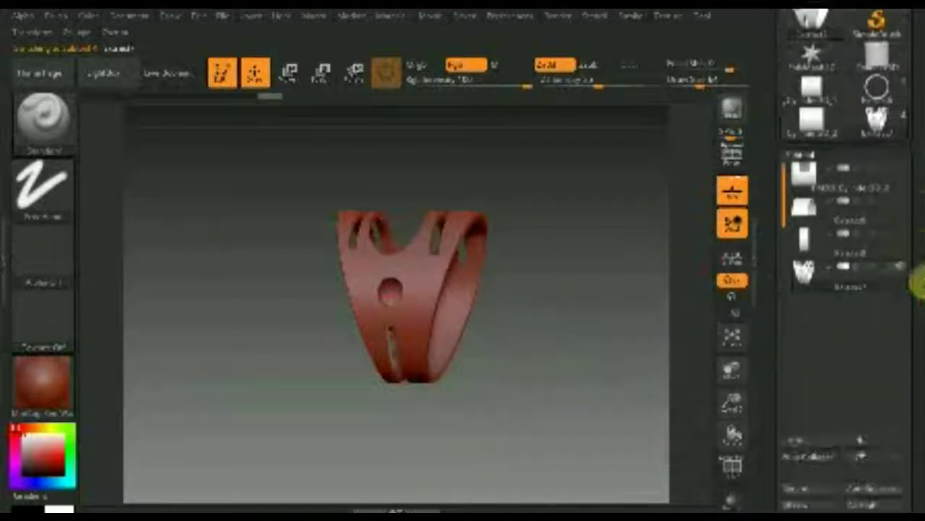
pyautogui.moveTo(527, 244); pyautogui.dragTo(347, 230)
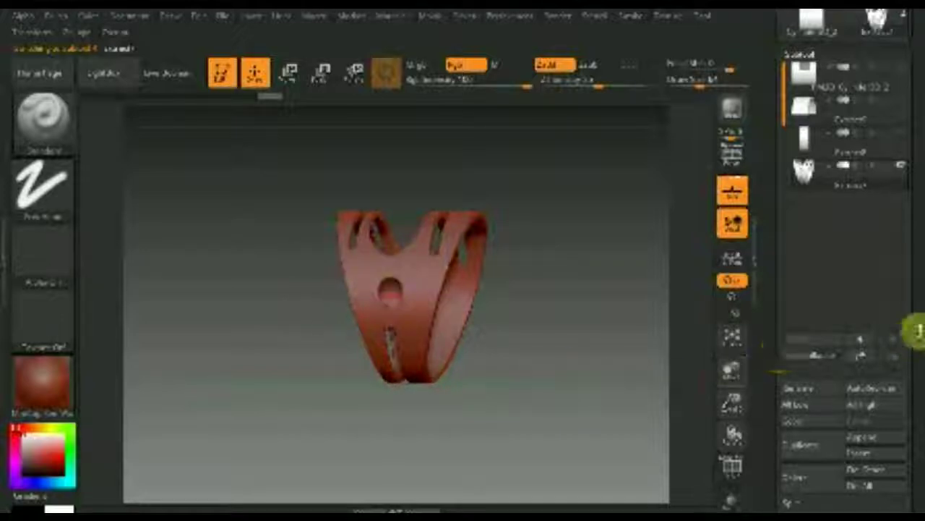
pyautogui.moveTo(918, 326); pyautogui.dragTo(919, 217)
pyautogui.moveTo(893, 402)
pyautogui.mouseDown()
pyautogui.moveTo(892, 361)
pyautogui.moveTo(860, 345)
pyautogui.mouseUp()
pyautogui.click(814, 352)
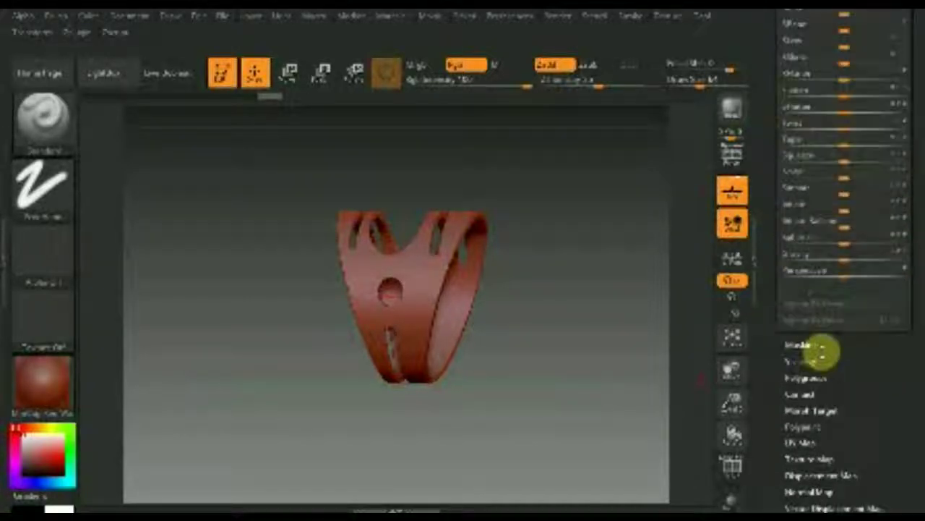
# Step: Flatten the V-strap with Bend, view it front-on, curl it into a loop, then revert
pyautogui.moveTo(915, 196); pyautogui.dragTo(909, 233)
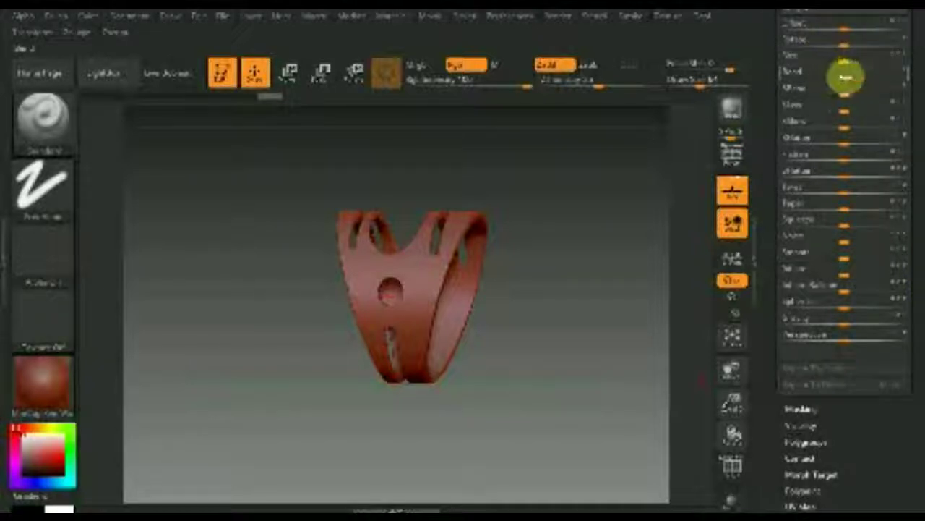
pyautogui.moveTo(846, 78); pyautogui.dragTo(767, 80)
pyautogui.moveTo(426, 296)
pyautogui.mouseDown()
pyautogui.moveTo(506, 368)
pyautogui.moveTo(568, 335)
pyautogui.moveTo(399, 324)
pyautogui.moveTo(454, 327)
pyautogui.moveTo(508, 302)
pyautogui.moveTo(450, 308)
pyautogui.moveTo(503, 316)
pyautogui.moveTo(421, 333)
pyautogui.moveTo(382, 316)
pyautogui.moveTo(424, 309)
pyautogui.mouseUp()
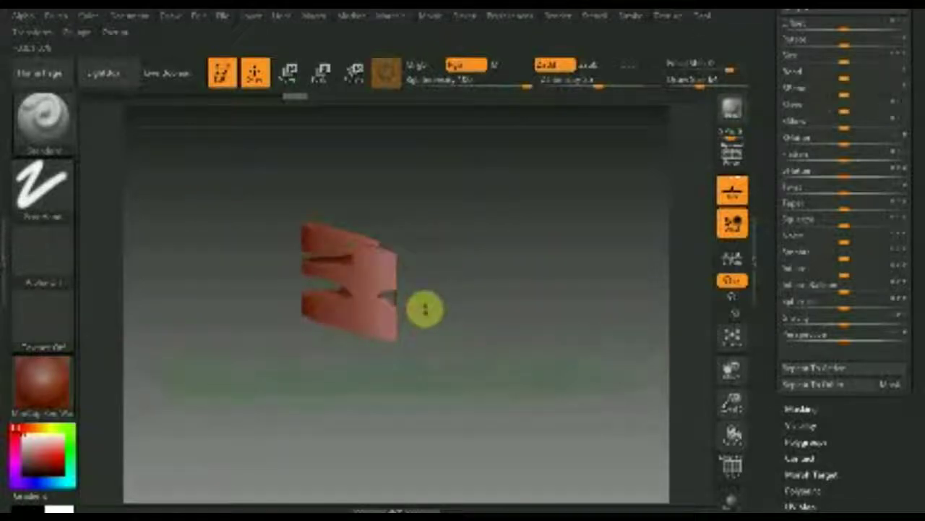
pyautogui.keyDown('shift'); pyautogui.moveTo(484, 303); pyautogui.dragTo(484, 303); pyautogui.keyUp('shift')
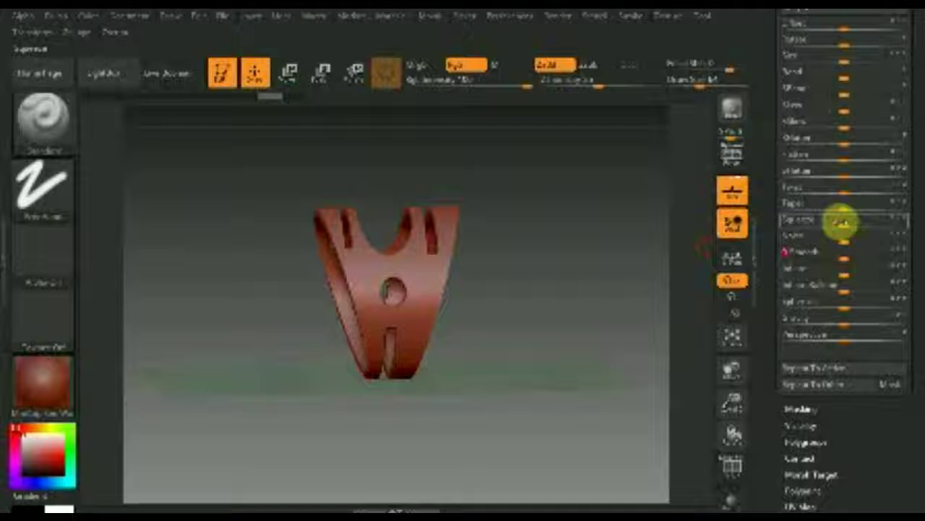
pyautogui.moveTo(843, 191); pyautogui.dragTo(805, 196)
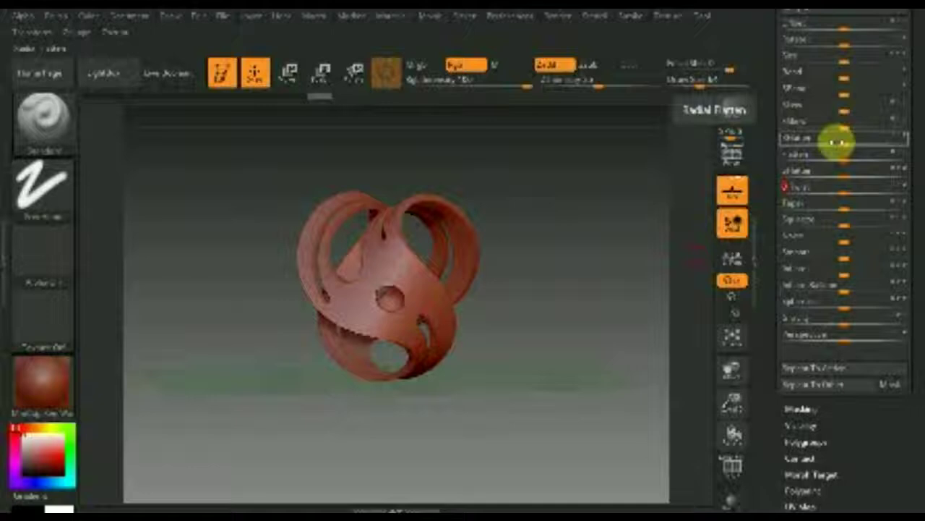
pyautogui.click(835, 141)
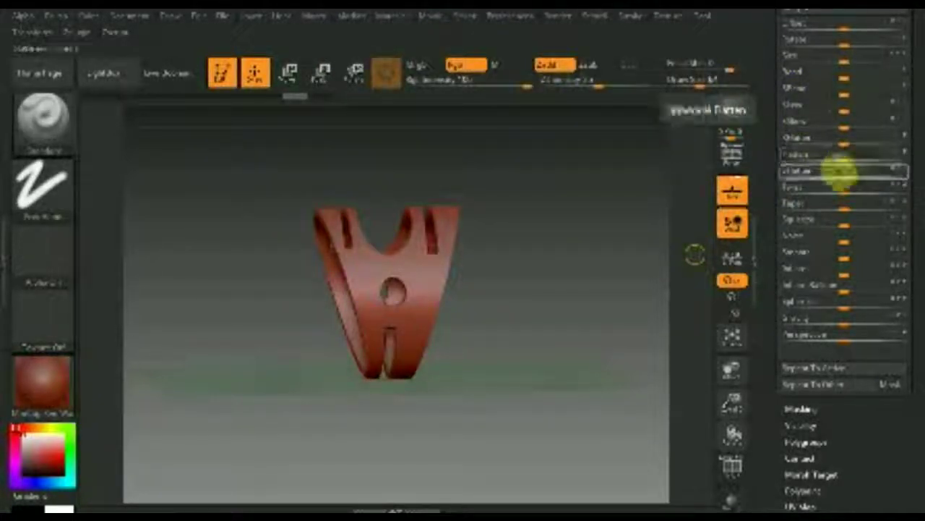
# Step: Try Rotate, Taper and Spherize deformations on the strap without keeping them
pyautogui.moveTo(840, 205)
pyautogui.mouseDown()
pyautogui.moveTo(824, 211)
pyautogui.moveTo(904, 206)
pyautogui.mouseUp()
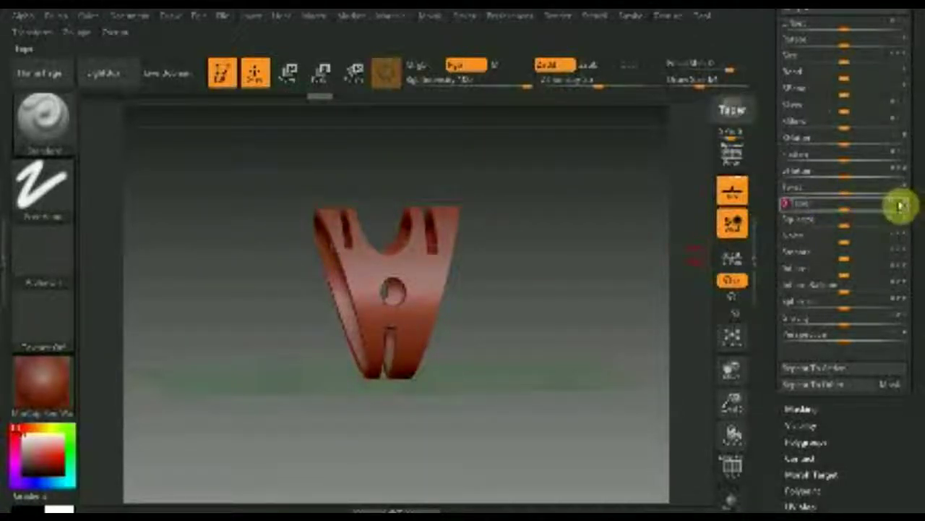
pyautogui.moveTo(844, 208)
pyautogui.mouseDown()
pyautogui.moveTo(832, 209)
pyautogui.moveTo(890, 215)
pyautogui.moveTo(845, 219)
pyautogui.mouseUp()
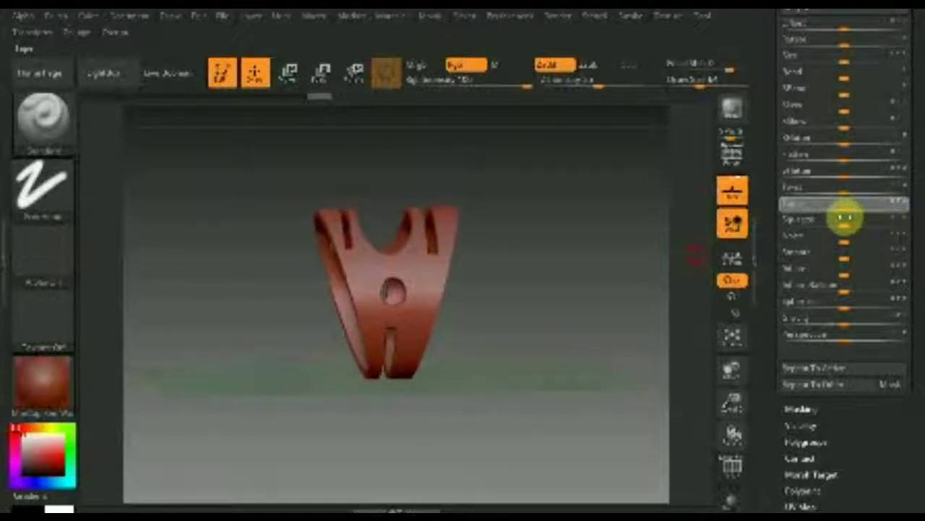
pyautogui.click(844, 310)
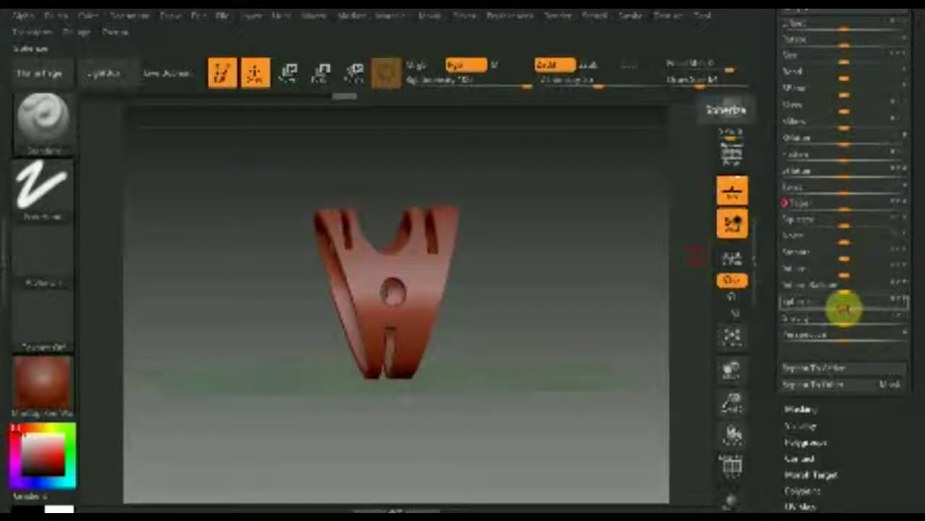
pyautogui.moveTo(845, 307)
pyautogui.mouseDown()
pyautogui.moveTo(740, 303)
pyautogui.moveTo(919, 309)
pyautogui.moveTo(781, 314)
pyautogui.moveTo(896, 316)
pyautogui.moveTo(833, 320)
pyautogui.mouseUp()
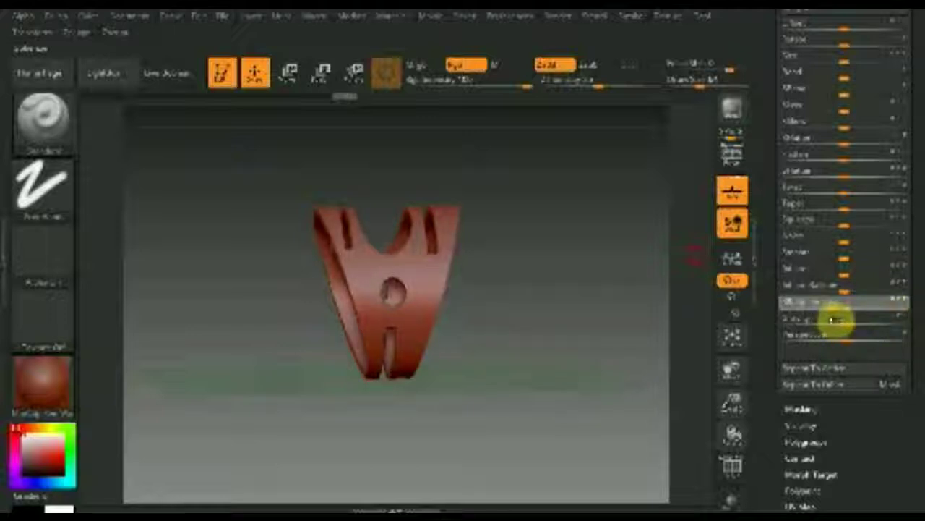
# Step: Tilt the strap with a deformation and orbit the view back to face the front
pyautogui.moveTo(843, 324)
pyautogui.mouseDown()
pyautogui.moveTo(793, 314)
pyautogui.moveTo(917, 302)
pyautogui.mouseUp()
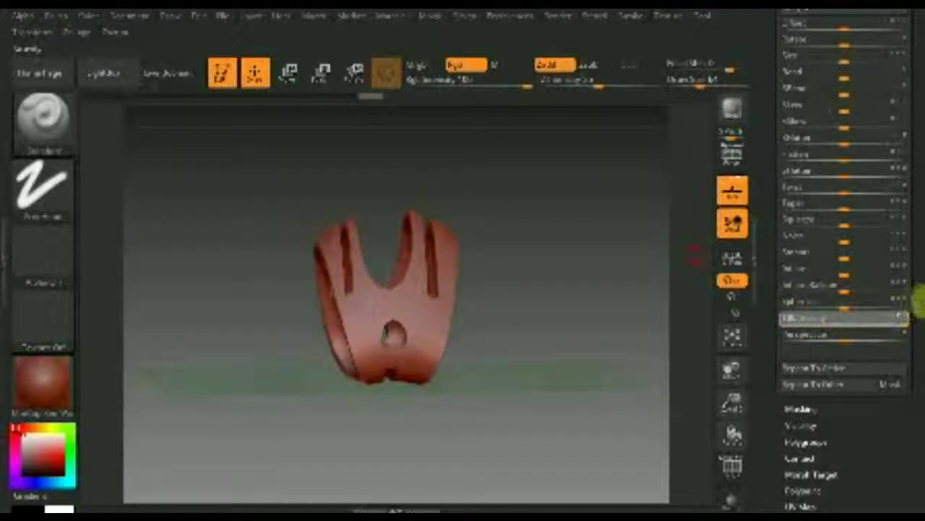
pyautogui.moveTo(644, 320)
pyautogui.mouseDown()
pyautogui.moveTo(601, 314)
pyautogui.moveTo(620, 314)
pyautogui.moveTo(566, 322)
pyautogui.mouseUp()
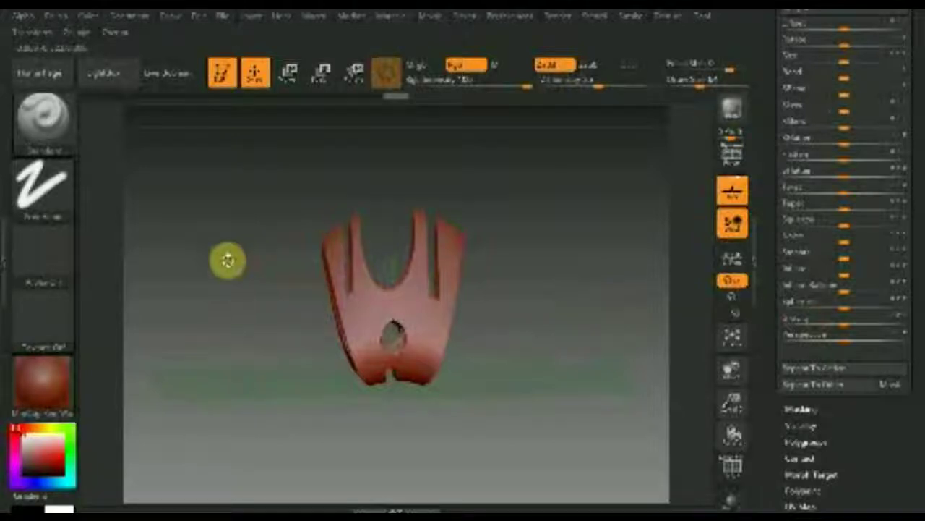
pyautogui.moveTo(502, 333)
pyautogui.mouseDown()
pyautogui.moveTo(558, 326)
pyautogui.moveTo(207, 325)
pyautogui.mouseUp()
pyautogui.moveTo(243, 368)
pyautogui.mouseDown()
pyautogui.moveTo(483, 363)
pyautogui.moveTo(344, 368)
pyautogui.mouseUp()
pyautogui.moveTo(438, 357); pyautogui.dragTo(437, 356)
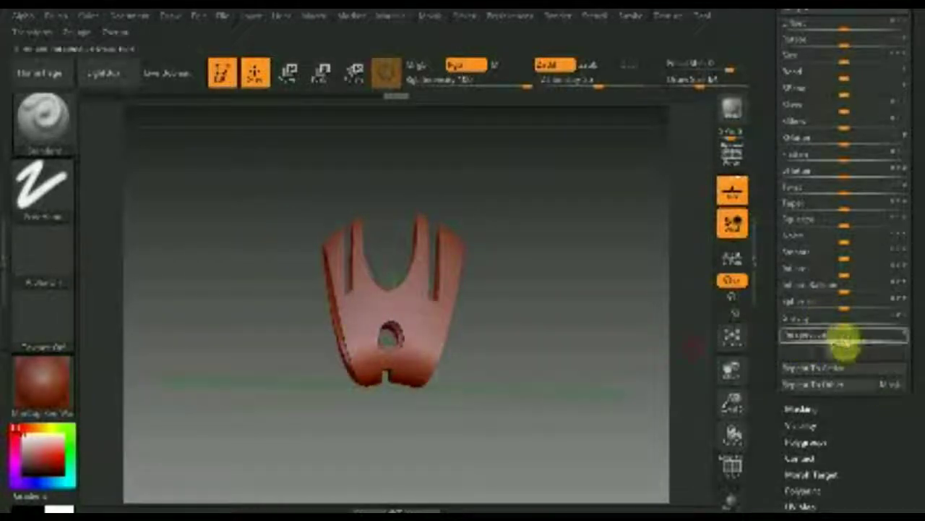
# Step: Straighten the strap with the Perspective slider and show the Subtool list
pyautogui.moveTo(845, 340); pyautogui.dragTo(850, 341)
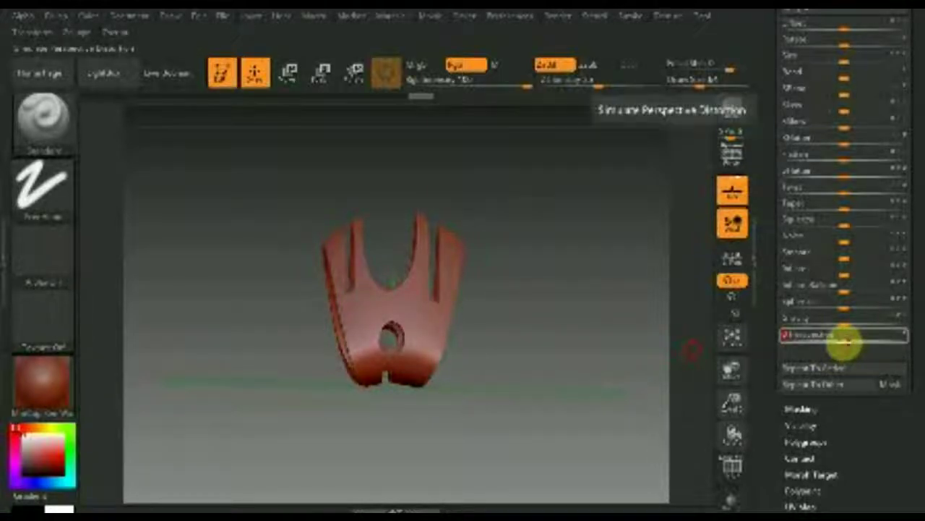
pyautogui.moveTo(844, 341); pyautogui.dragTo(847, 344)
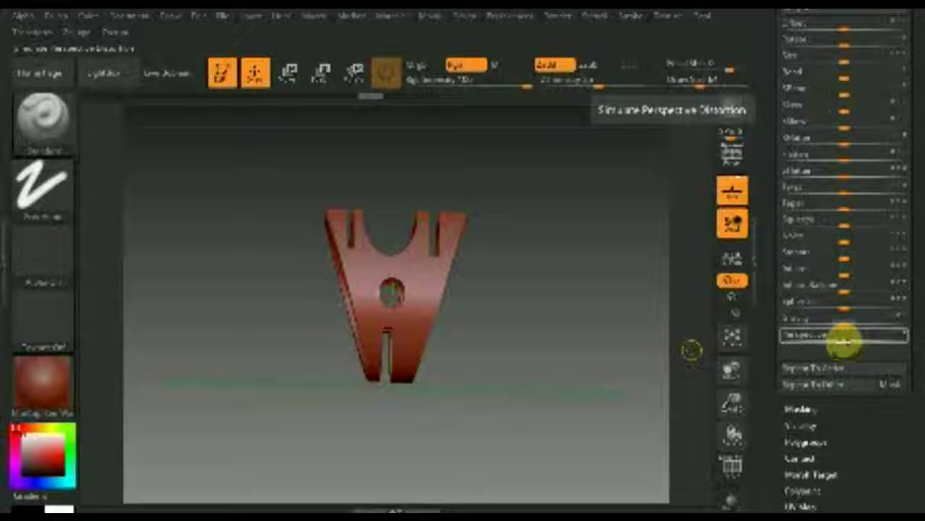
pyautogui.moveTo(915, 113); pyautogui.dragTo(912, 274)
pyautogui.click(802, 210)
pyautogui.moveTo(805, 296)
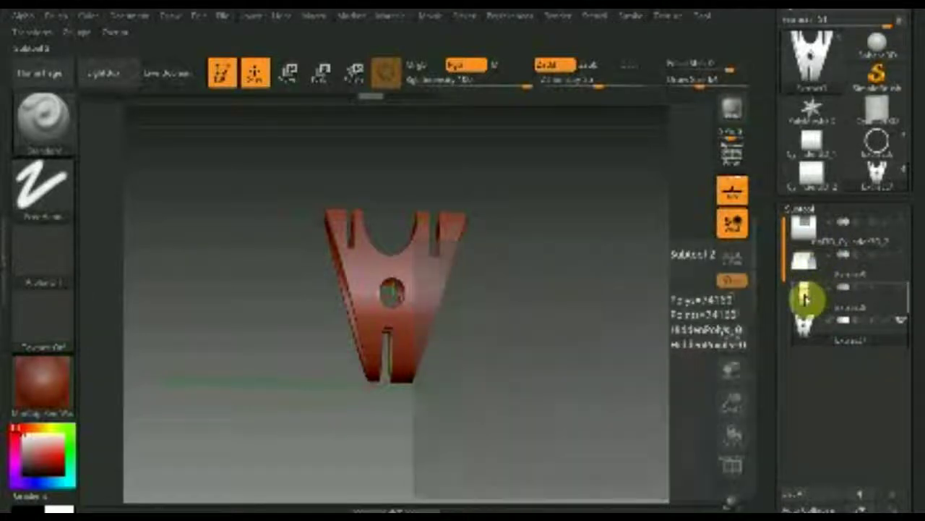
# Step: Select the band subtool and apply a Deformation slider adjustment to it
pyautogui.click(804, 297)
pyautogui.moveTo(913, 329); pyautogui.dragTo(919, 200)
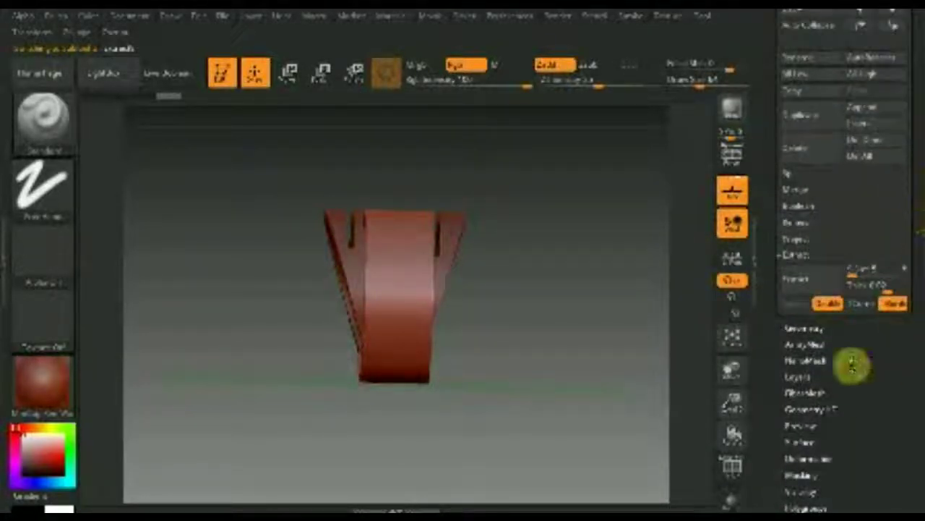
pyautogui.moveTo(873, 396); pyautogui.dragTo(882, 331)
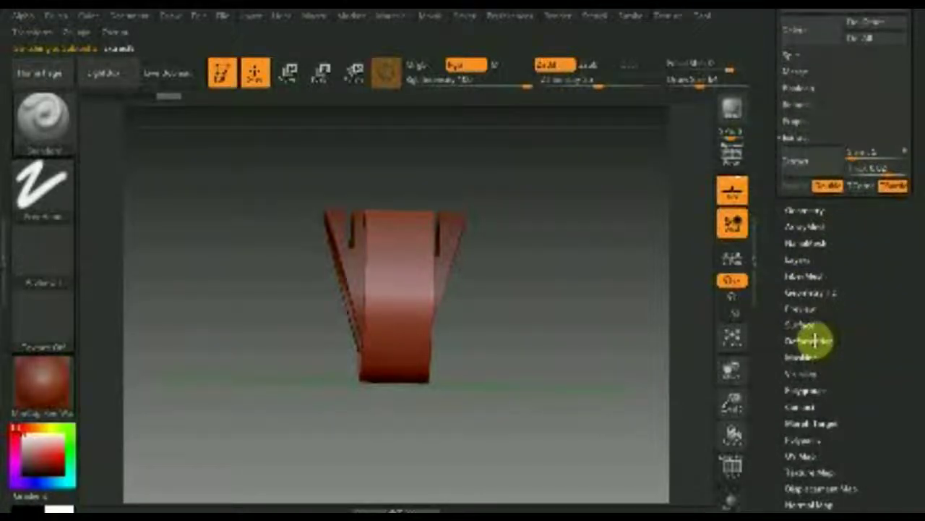
pyautogui.click(814, 341)
pyautogui.moveTo(917, 223); pyautogui.dragTo(911, 313)
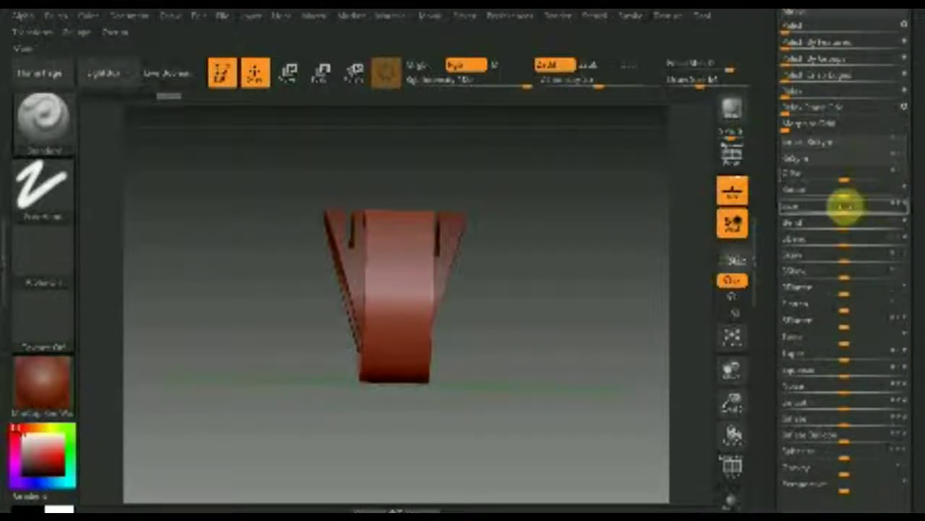
pyautogui.moveTo(846, 209); pyautogui.dragTo(842, 213)
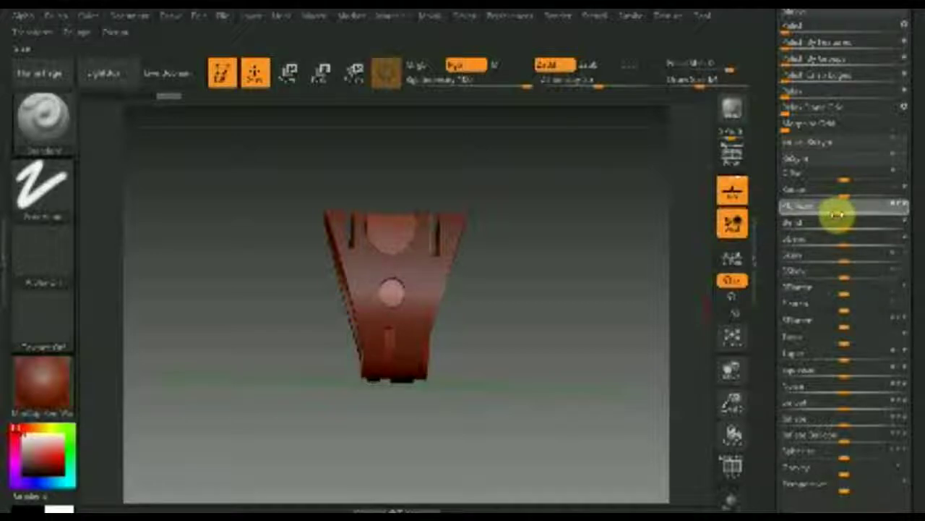
pyautogui.click(287, 72)
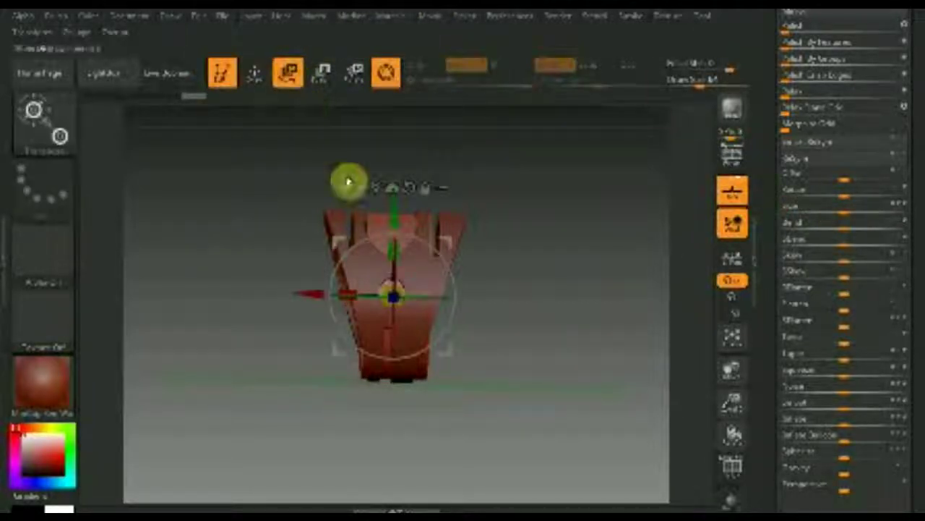
# Step: Rotate the V-strap to a new orientation with the Transpose line and bring up the SubTool list
pyautogui.click(387, 72)
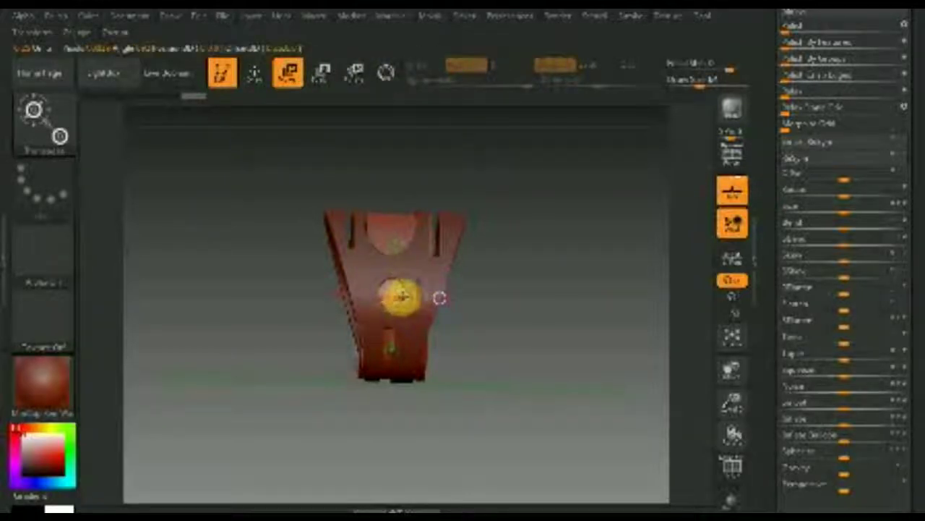
pyautogui.moveTo(397, 295)
pyautogui.mouseDown()
pyautogui.moveTo(227, 306)
pyautogui.moveTo(291, 316)
pyautogui.moveTo(288, 358)
pyautogui.moveTo(265, 395)
pyautogui.moveTo(304, 455)
pyautogui.moveTo(351, 473)
pyautogui.moveTo(287, 446)
pyautogui.moveTo(224, 361)
pyautogui.moveTo(224, 345)
pyautogui.mouseUp()
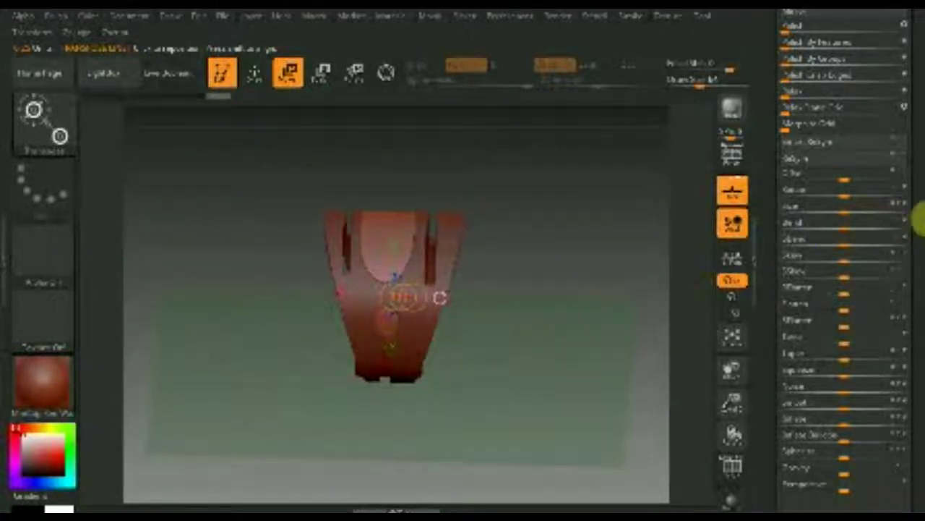
pyautogui.moveTo(917, 214); pyautogui.dragTo(914, 314)
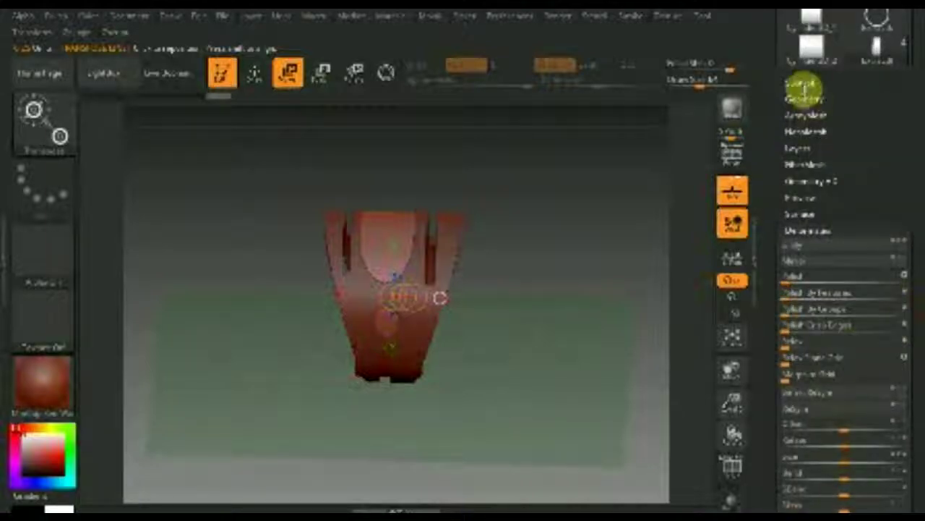
pyautogui.click(802, 82)
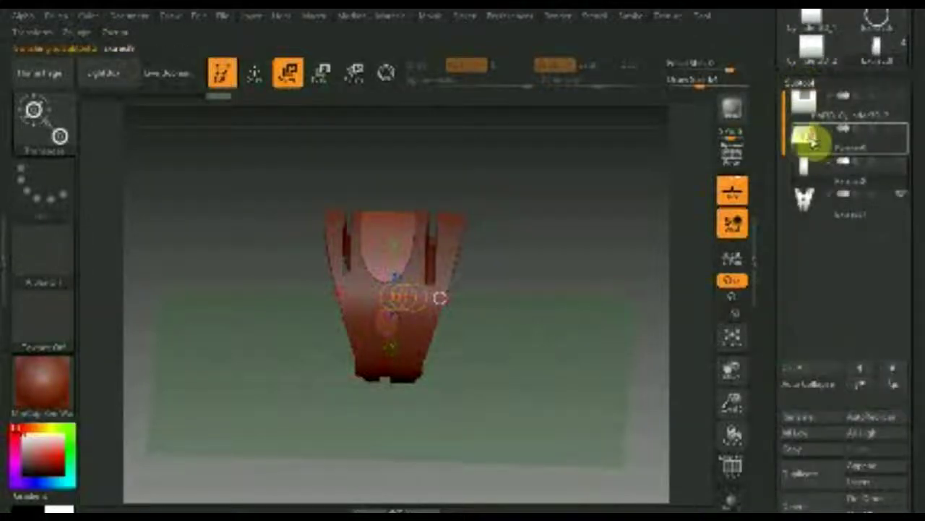
# Step: Select the band subtool and drag the Deformation bend slider until the band closes into a full circle
pyautogui.click(806, 139)
pyautogui.moveTo(916, 297); pyautogui.dragTo(915, 244)
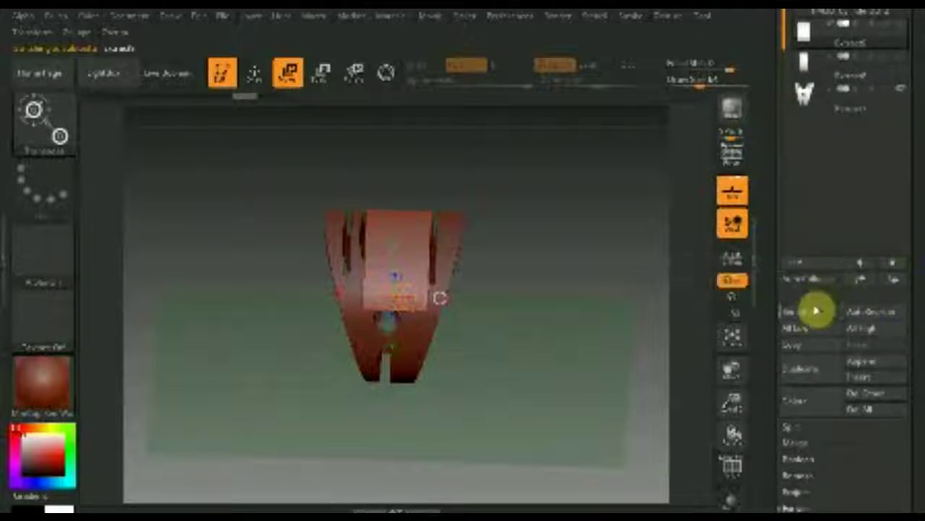
pyautogui.moveTo(572, 312); pyautogui.dragTo(483, 306)
pyautogui.moveTo(915, 374); pyautogui.dragTo(916, 232)
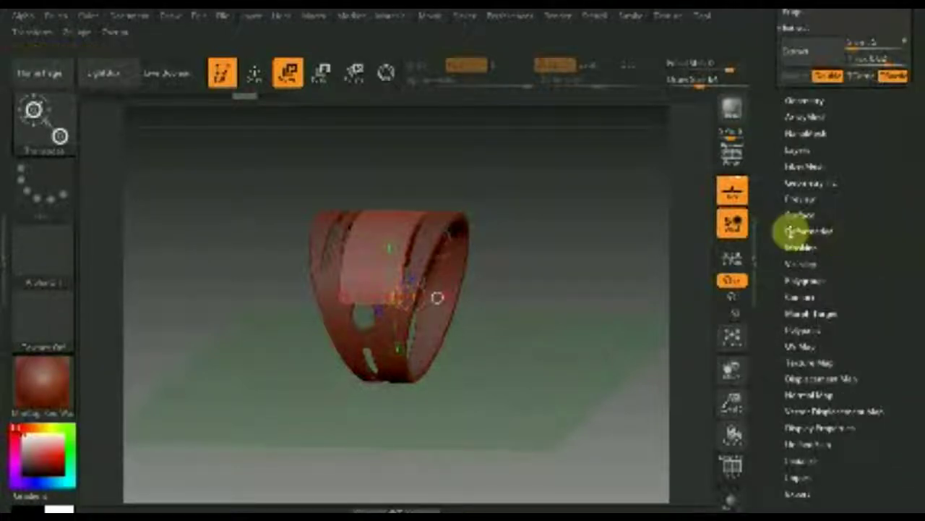
pyautogui.click(807, 231)
pyautogui.moveTo(917, 158)
pyautogui.mouseDown()
pyautogui.moveTo(916, 252)
pyautogui.moveTo(905, 269)
pyautogui.mouseUp()
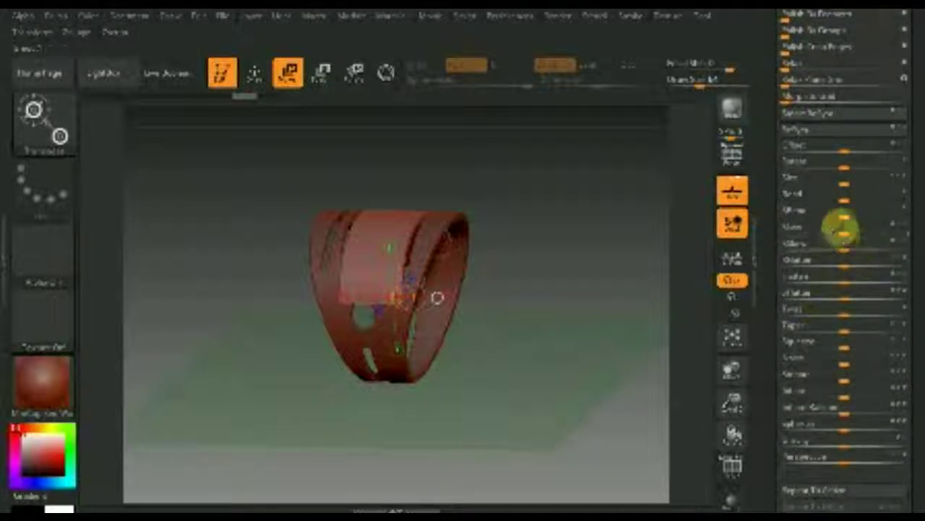
pyautogui.moveTo(844, 199)
pyautogui.mouseDown()
pyautogui.moveTo(837, 203)
pyautogui.moveTo(846, 207)
pyautogui.mouseUp()
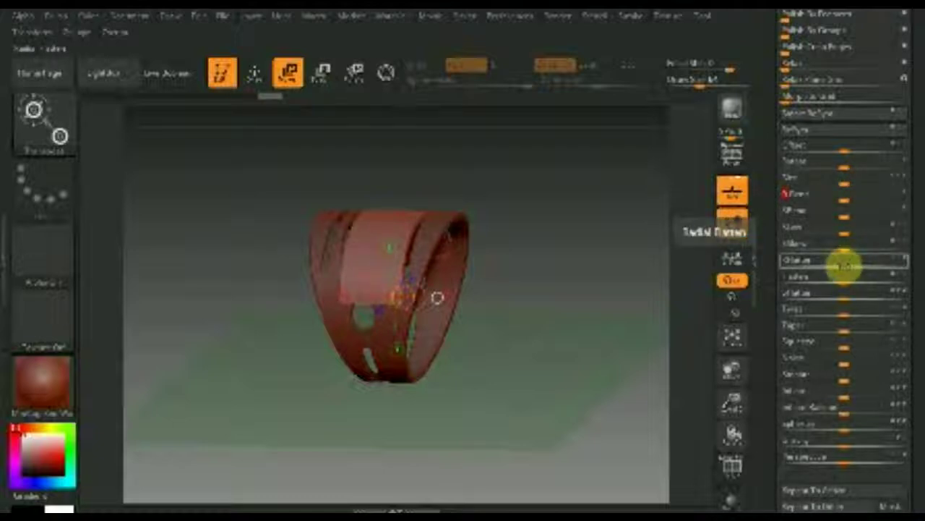
pyautogui.moveTo(844, 266); pyautogui.dragTo(827, 265)
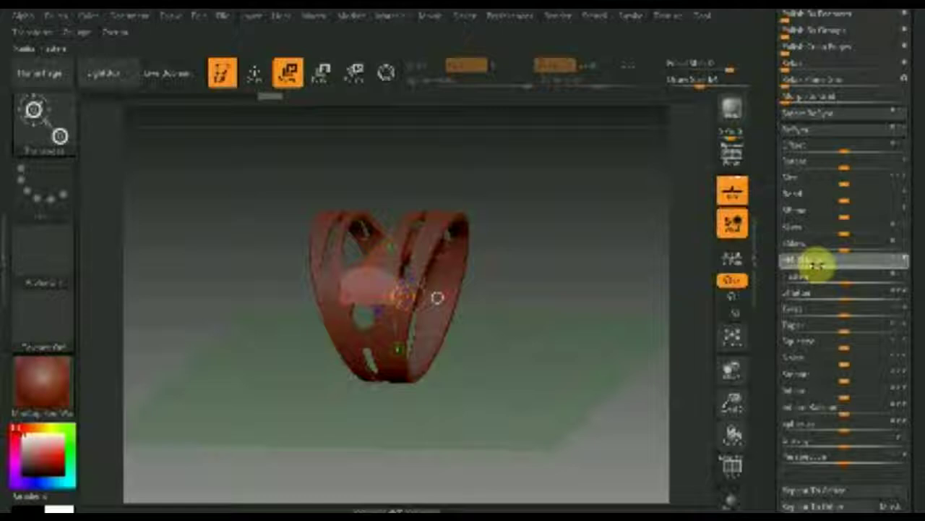
pyautogui.moveTo(555, 284)
pyautogui.mouseDown()
pyautogui.moveTo(484, 271)
pyautogui.moveTo(455, 253)
pyautogui.mouseUp()
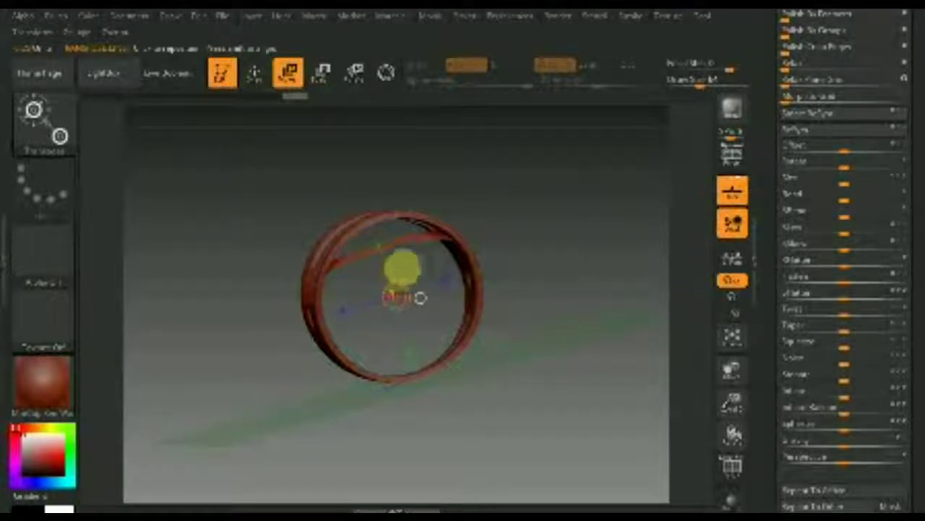
# Step: Raise the top plate above the ring and set a horizontal Transpose axis across it
pyautogui.moveTo(396, 234)
pyautogui.mouseDown()
pyautogui.moveTo(393, 213)
pyautogui.moveTo(413, 269)
pyautogui.moveTo(403, 264)
pyautogui.moveTo(393, 226)
pyautogui.mouseUp()
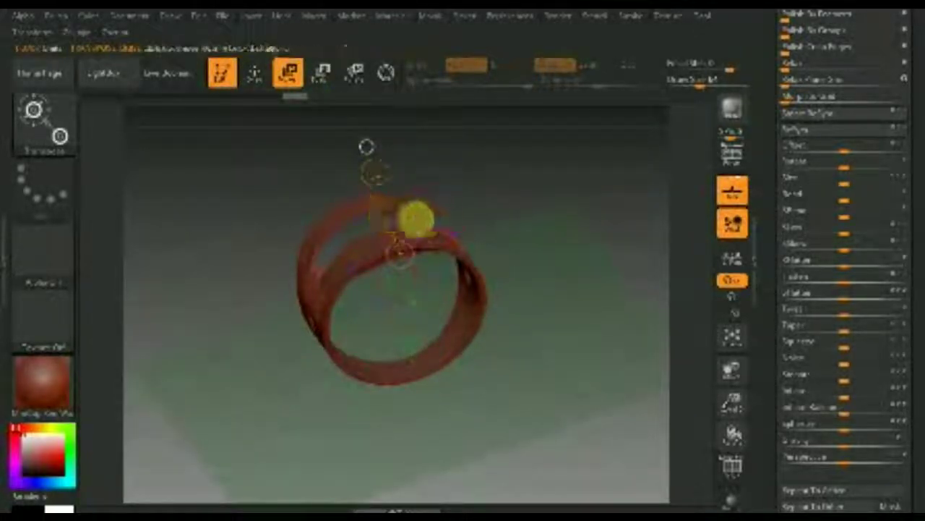
pyautogui.moveTo(377, 186); pyautogui.dragTo(375, 172)
pyautogui.moveTo(538, 203)
pyautogui.mouseDown()
pyautogui.moveTo(569, 174)
pyautogui.moveTo(539, 192)
pyautogui.moveTo(545, 209)
pyautogui.moveTo(450, 204)
pyautogui.mouseUp()
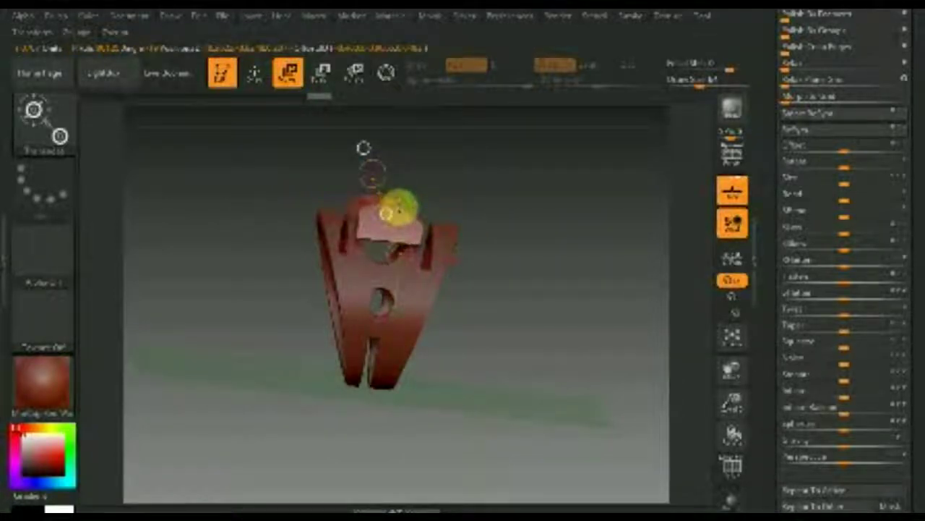
pyautogui.moveTo(521, 207)
pyautogui.mouseDown()
pyautogui.moveTo(496, 227)
pyautogui.moveTo(475, 205)
pyautogui.mouseUp()
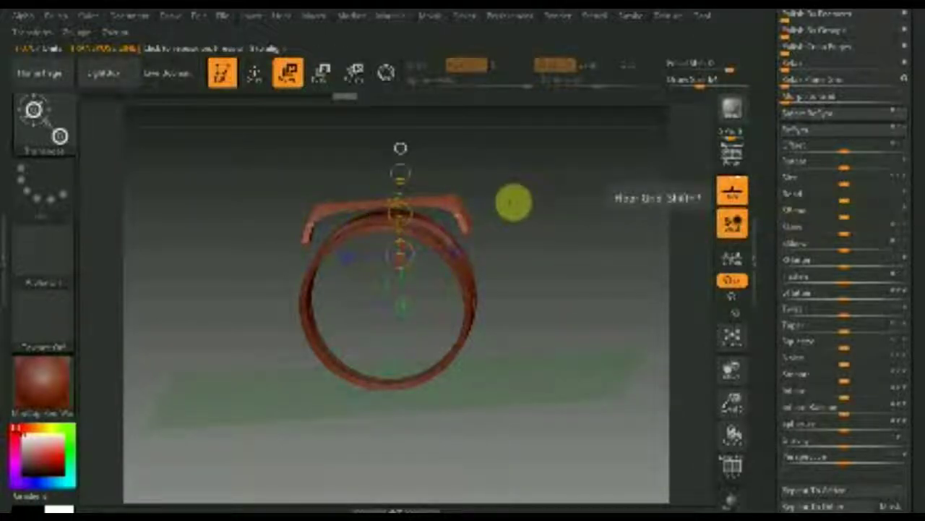
pyautogui.moveTo(410, 205); pyautogui.dragTo(512, 193)
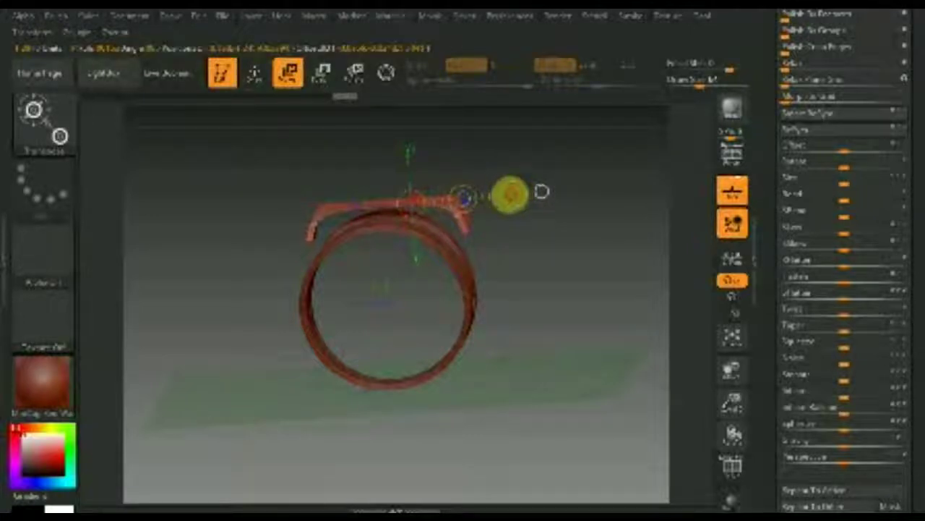
# Step: Stretch the top plate across the ring top and rotate it slightly into place
pyautogui.moveTo(482, 268)
pyautogui.mouseDown()
pyautogui.moveTo(509, 268)
pyautogui.moveTo(473, 243)
pyautogui.mouseUp()
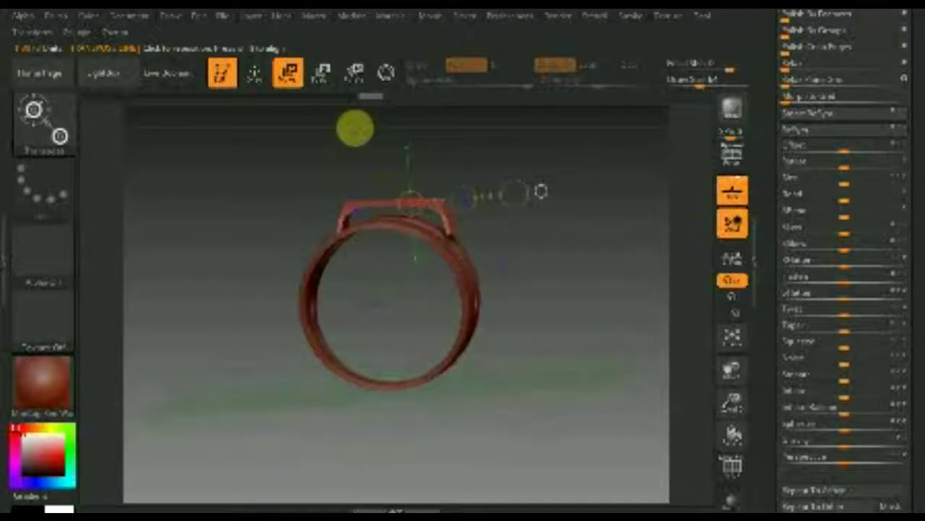
pyautogui.moveTo(463, 199); pyautogui.dragTo(455, 197)
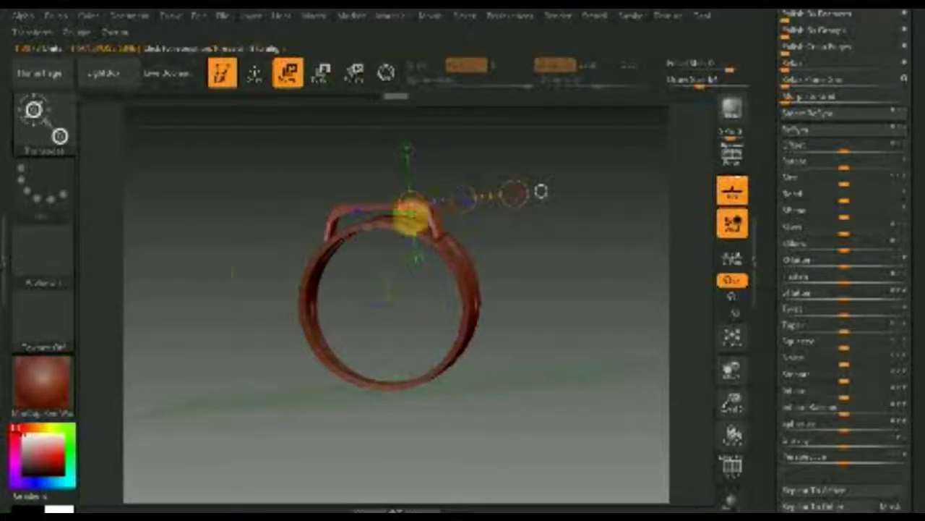
pyautogui.moveTo(191, 287); pyautogui.dragTo(235, 361)
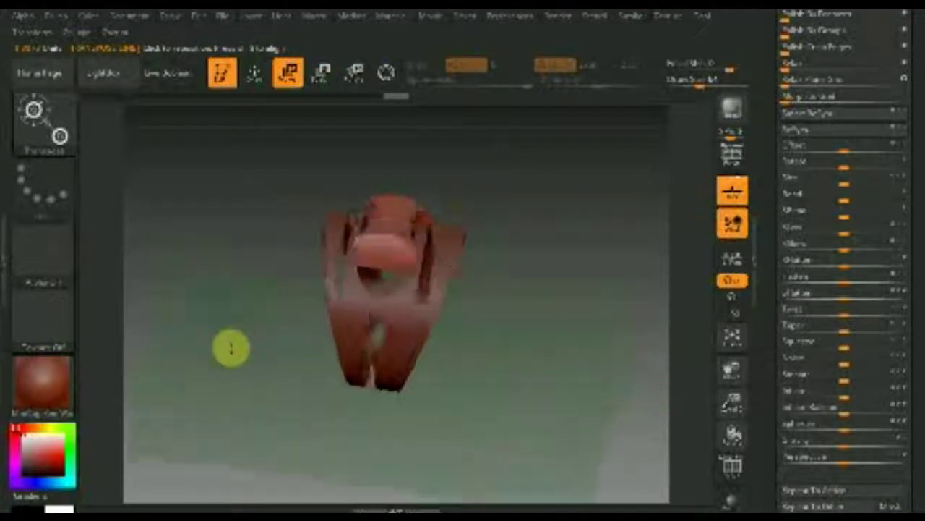
pyautogui.moveTo(235, 362); pyautogui.dragTo(231, 413)
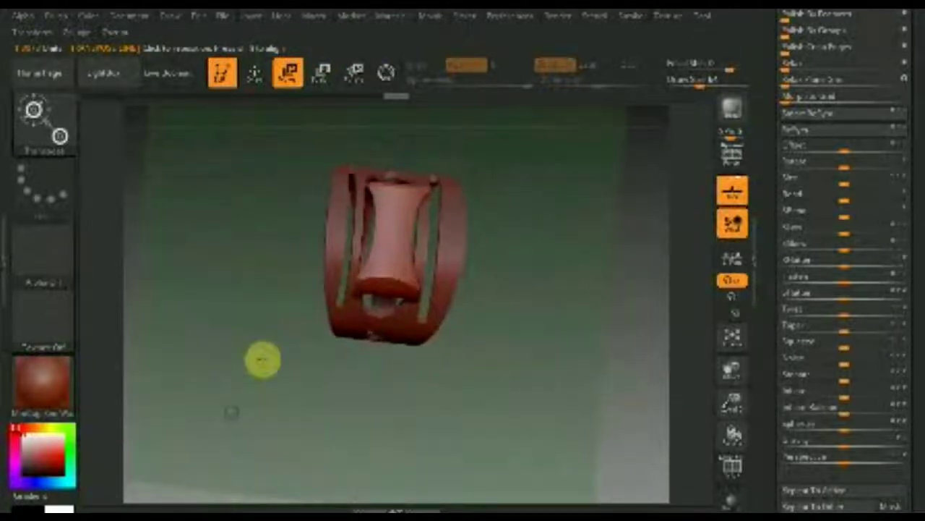
pyautogui.moveTo(225, 342)
pyautogui.mouseDown()
pyautogui.moveTo(223, 366)
pyautogui.moveTo(261, 334)
pyautogui.mouseUp()
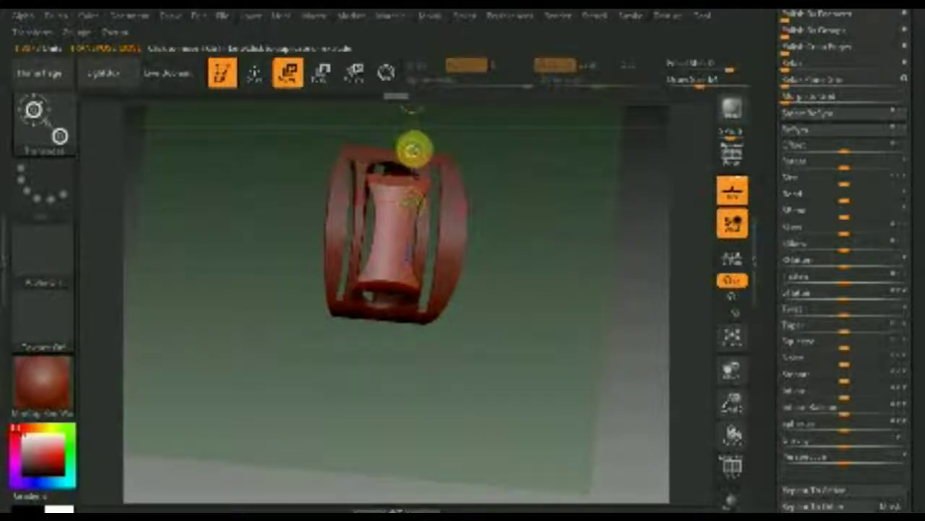
pyautogui.moveTo(412, 150); pyautogui.dragTo(408, 151)
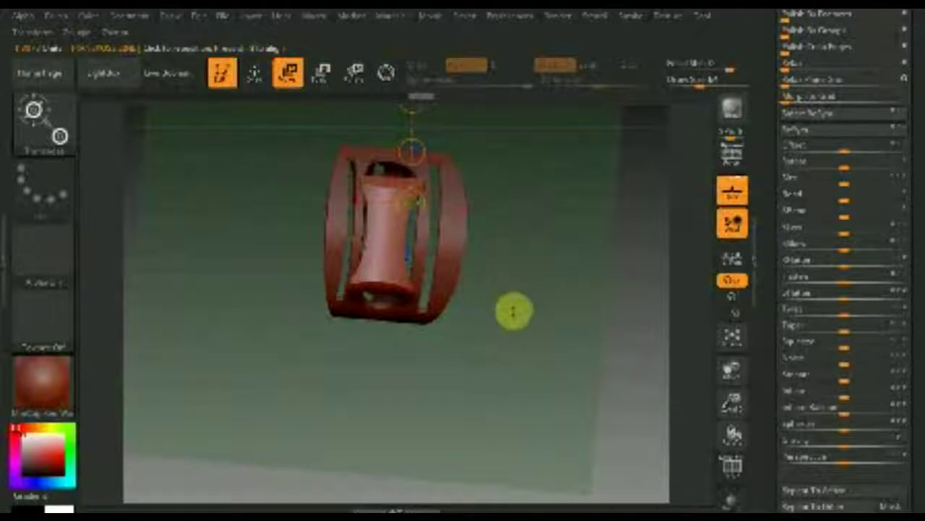
pyautogui.moveTo(505, 307); pyautogui.dragTo(512, 180)
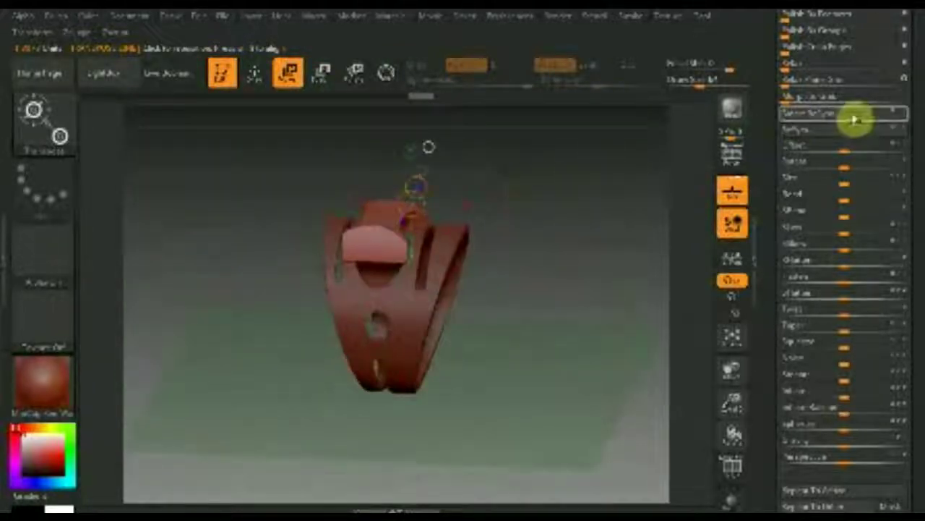
# Step: Hide the front band with holes in the SubTool list
pyautogui.click(915, 108)
pyautogui.click(799, 121)
pyautogui.click(826, 203)
pyautogui.click(905, 203)
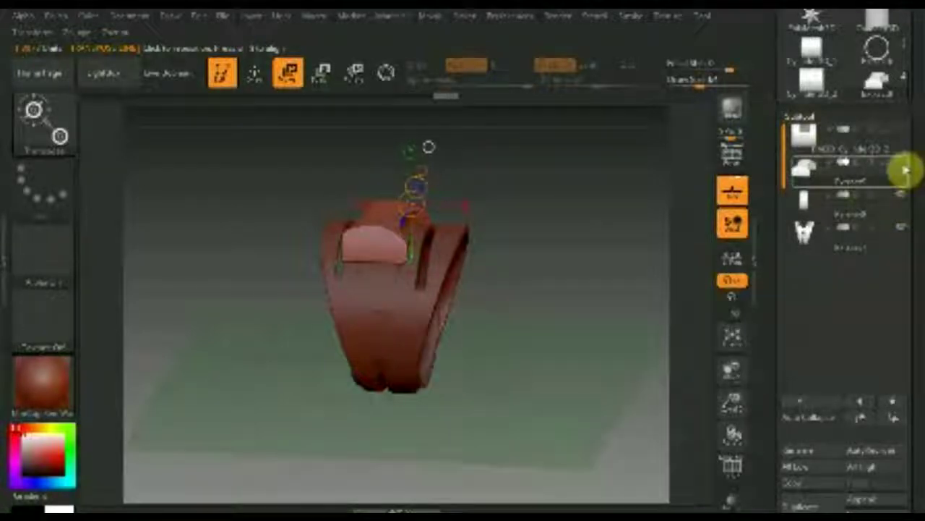
# Step: Inspect the remaining ring parts from above, the sides and the opening, then return to Move
pyautogui.moveTo(647, 258)
pyautogui.mouseDown()
pyautogui.moveTo(520, 290)
pyautogui.moveTo(564, 296)
pyautogui.moveTo(508, 335)
pyautogui.moveTo(509, 318)
pyautogui.moveTo(516, 331)
pyautogui.moveTo(372, 294)
pyautogui.moveTo(482, 386)
pyautogui.moveTo(523, 400)
pyautogui.moveTo(498, 415)
pyautogui.moveTo(467, 355)
pyautogui.moveTo(470, 287)
pyautogui.moveTo(494, 290)
pyautogui.moveTo(520, 339)
pyautogui.moveTo(494, 273)
pyautogui.moveTo(432, 216)
pyautogui.moveTo(407, 262)
pyautogui.moveTo(420, 234)
pyautogui.mouseUp()
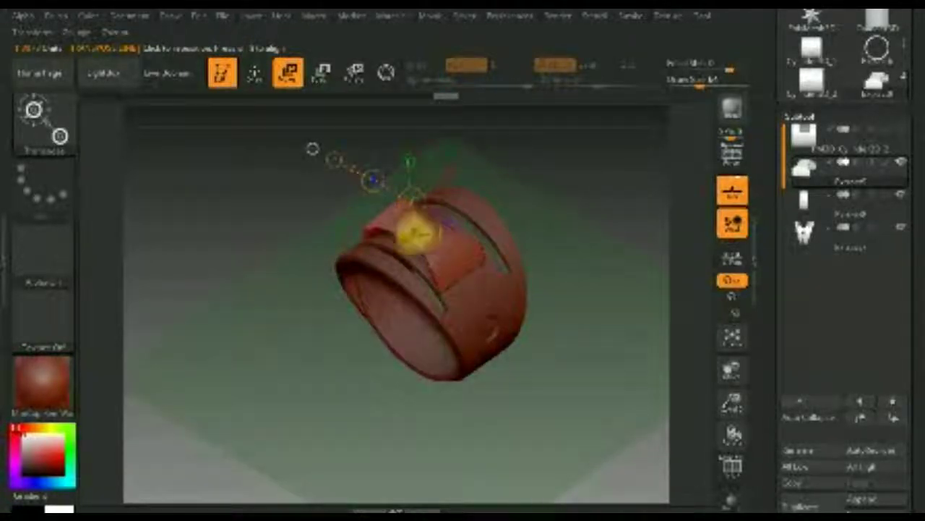
pyautogui.moveTo(416, 231)
pyautogui.mouseDown()
pyautogui.moveTo(424, 258)
pyautogui.moveTo(413, 296)
pyautogui.moveTo(444, 273)
pyautogui.moveTo(484, 291)
pyautogui.moveTo(440, 292)
pyautogui.moveTo(487, 316)
pyautogui.moveTo(442, 326)
pyautogui.moveTo(455, 327)
pyautogui.moveTo(448, 318)
pyautogui.mouseUp()
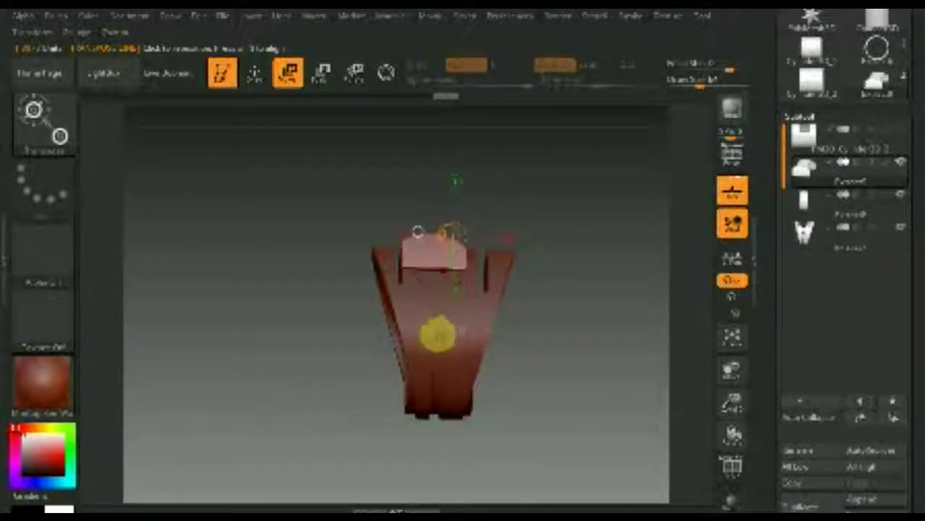
pyautogui.moveTo(471, 338)
pyautogui.mouseDown()
pyautogui.moveTo(449, 326)
pyautogui.moveTo(479, 233)
pyautogui.moveTo(467, 316)
pyautogui.moveTo(449, 235)
pyautogui.moveTo(360, 325)
pyautogui.moveTo(429, 314)
pyautogui.moveTo(475, 441)
pyautogui.moveTo(456, 328)
pyautogui.moveTo(458, 435)
pyautogui.moveTo(485, 325)
pyautogui.moveTo(490, 176)
pyautogui.moveTo(511, 167)
pyautogui.moveTo(487, 193)
pyautogui.mouseUp()
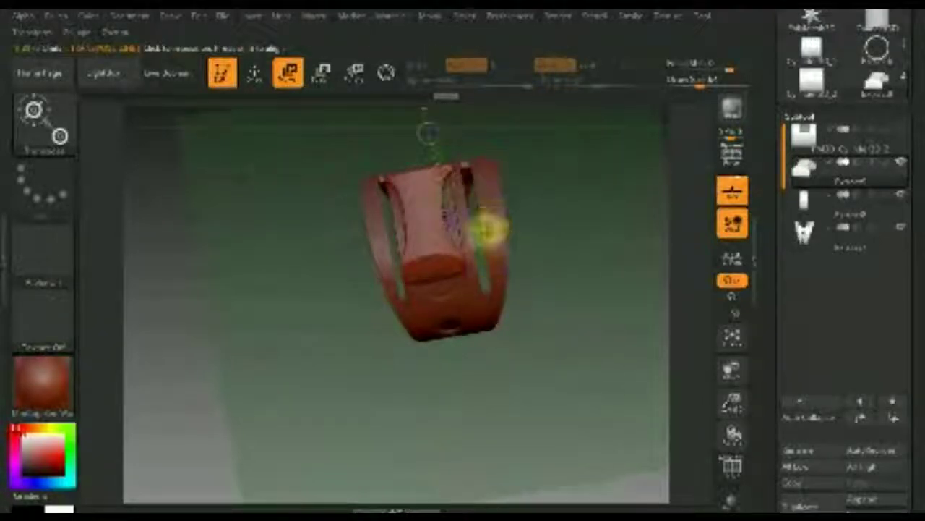
pyautogui.moveTo(536, 330)
pyautogui.mouseDown()
pyautogui.moveTo(541, 270)
pyautogui.moveTo(498, 330)
pyautogui.moveTo(540, 314)
pyautogui.moveTo(513, 298)
pyautogui.moveTo(467, 304)
pyautogui.moveTo(520, 325)
pyautogui.moveTo(506, 335)
pyautogui.moveTo(521, 334)
pyautogui.moveTo(533, 376)
pyautogui.moveTo(513, 393)
pyautogui.moveTo(481, 368)
pyautogui.moveTo(575, 348)
pyautogui.moveTo(516, 318)
pyautogui.moveTo(473, 316)
pyautogui.moveTo(489, 314)
pyautogui.mouseUp()
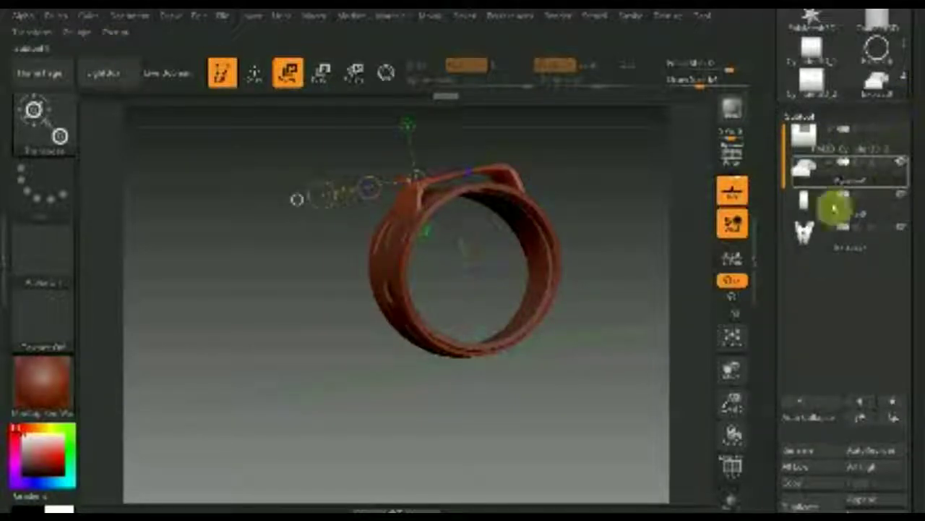
pyautogui.moveTo(487, 407)
pyautogui.mouseDown()
pyautogui.moveTo(545, 397)
pyautogui.moveTo(487, 392)
pyautogui.moveTo(537, 378)
pyautogui.moveTo(415, 389)
pyautogui.moveTo(477, 411)
pyautogui.moveTo(448, 396)
pyautogui.moveTo(441, 431)
pyautogui.moveTo(430, 418)
pyautogui.moveTo(436, 351)
pyautogui.mouseUp()
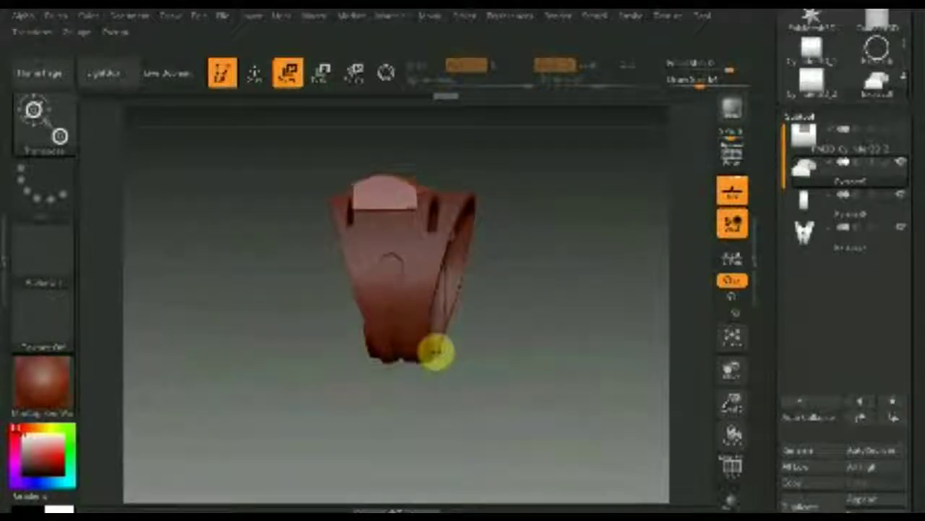
pyautogui.moveTo(508, 345)
pyautogui.mouseDown()
pyautogui.moveTo(450, 351)
pyautogui.moveTo(447, 361)
pyautogui.mouseUp()
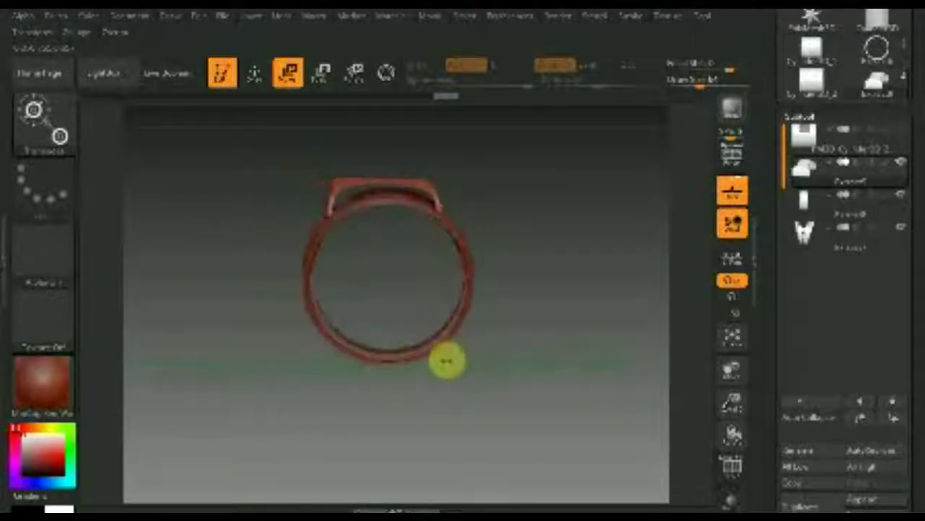
pyautogui.moveTo(573, 376)
pyautogui.mouseDown()
pyautogui.moveTo(535, 371)
pyautogui.moveTo(557, 364)
pyautogui.moveTo(531, 364)
pyautogui.moveTo(506, 385)
pyautogui.mouseUp()
pyautogui.press('y')
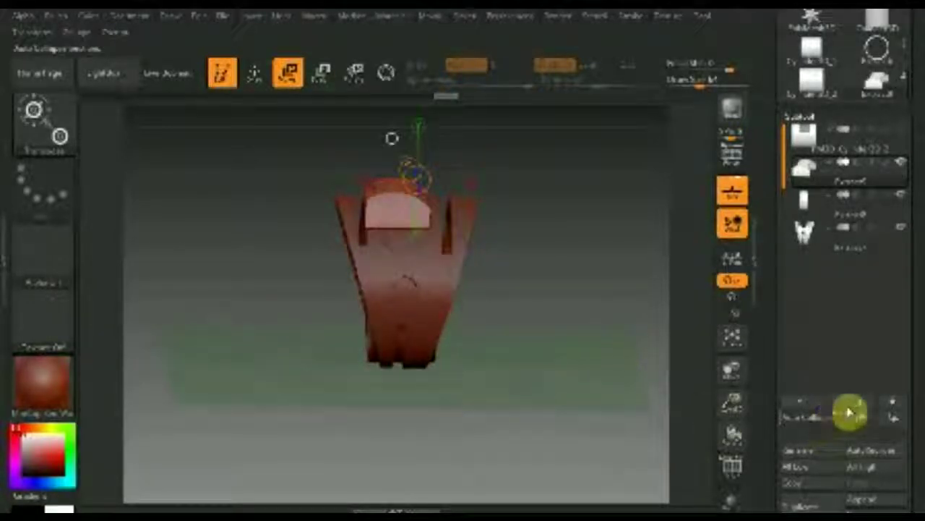
pyautogui.scroll(-2, 915, 391)
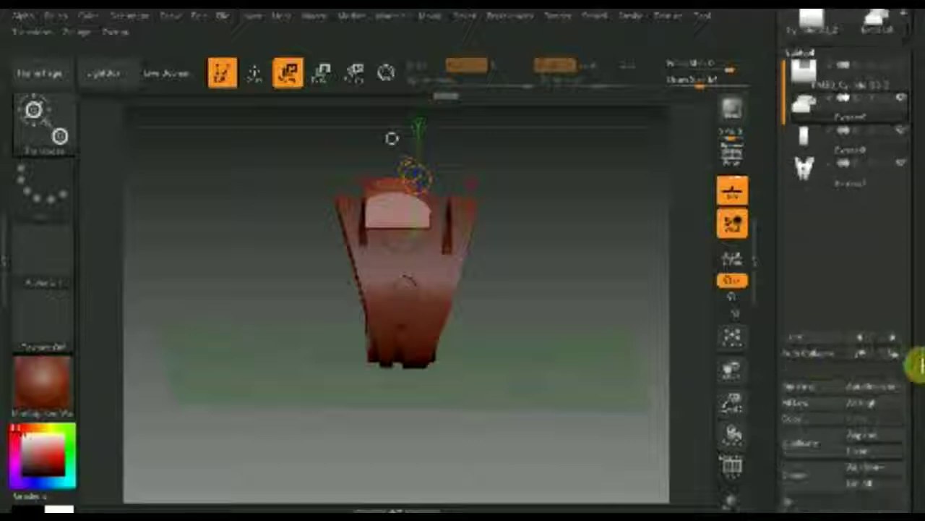